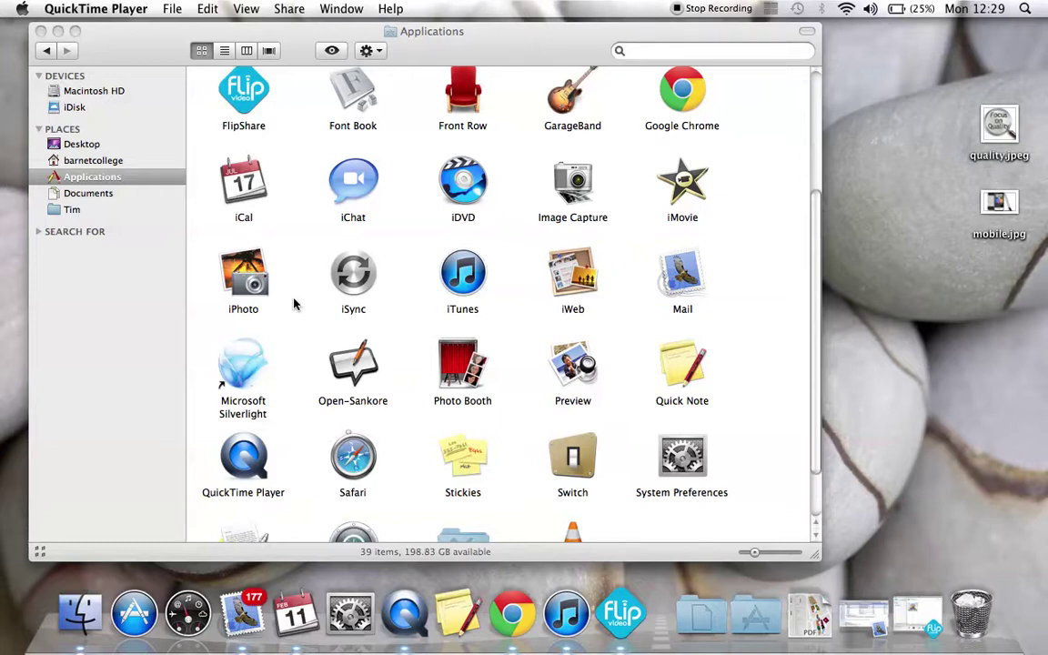
Launch Open-Sankore from the Applications folder to get an empty whiteboard page.
{"action": "double_click", "coordinate": [370, 375]}
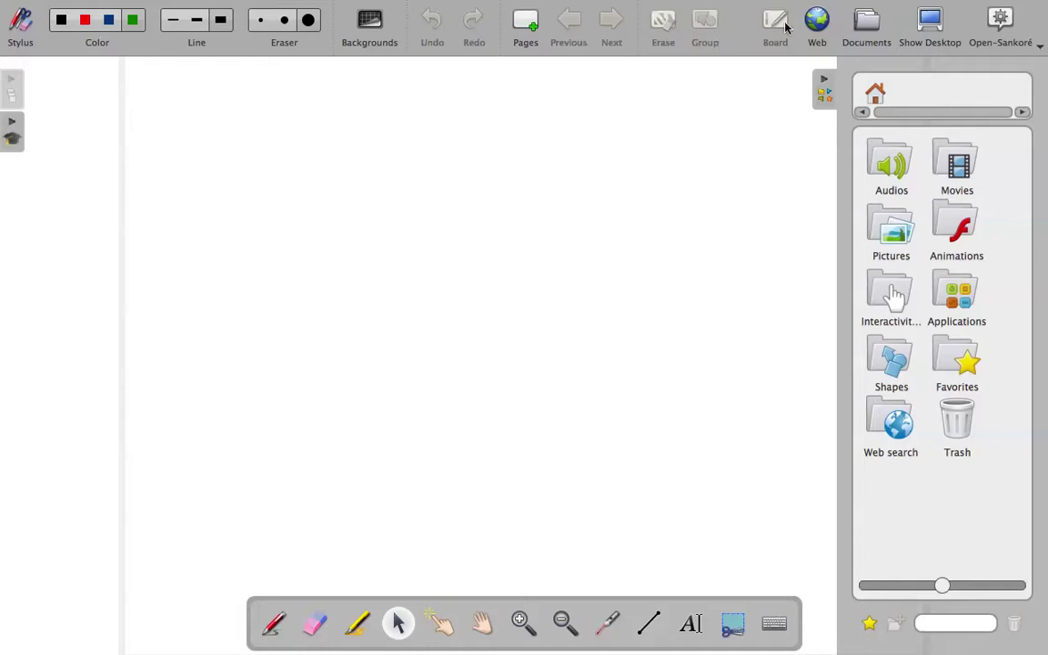
In the document library, preview the 11/02, 22/01 and 15/01/2013 documents and show export options.
{"action": "left_click", "coordinate": [867, 25]}
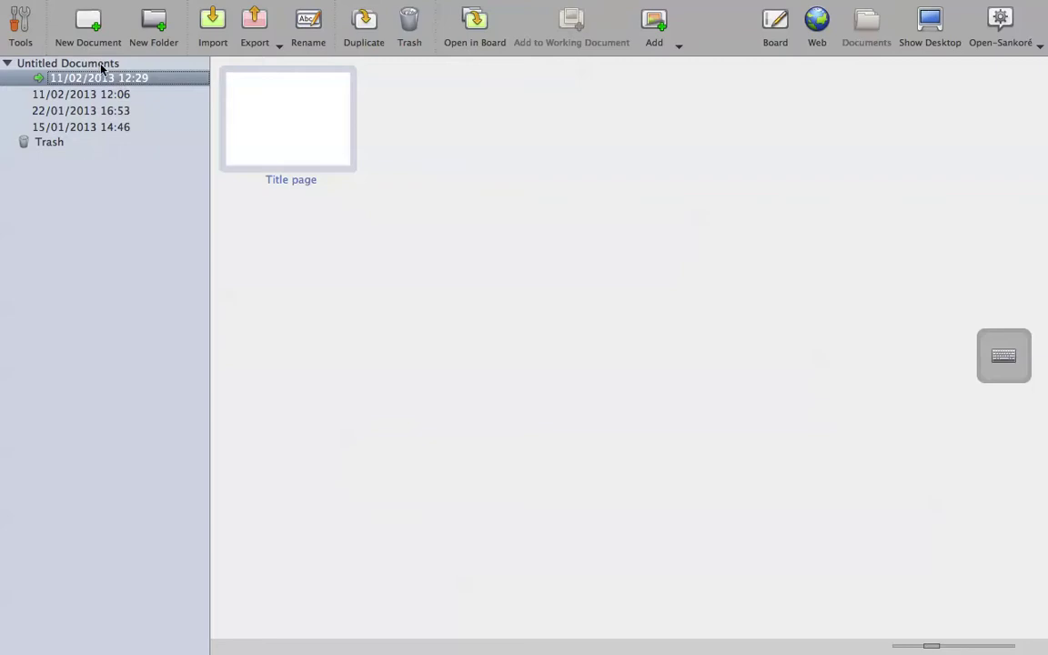
{"action": "left_click", "coordinate": [83, 94]}
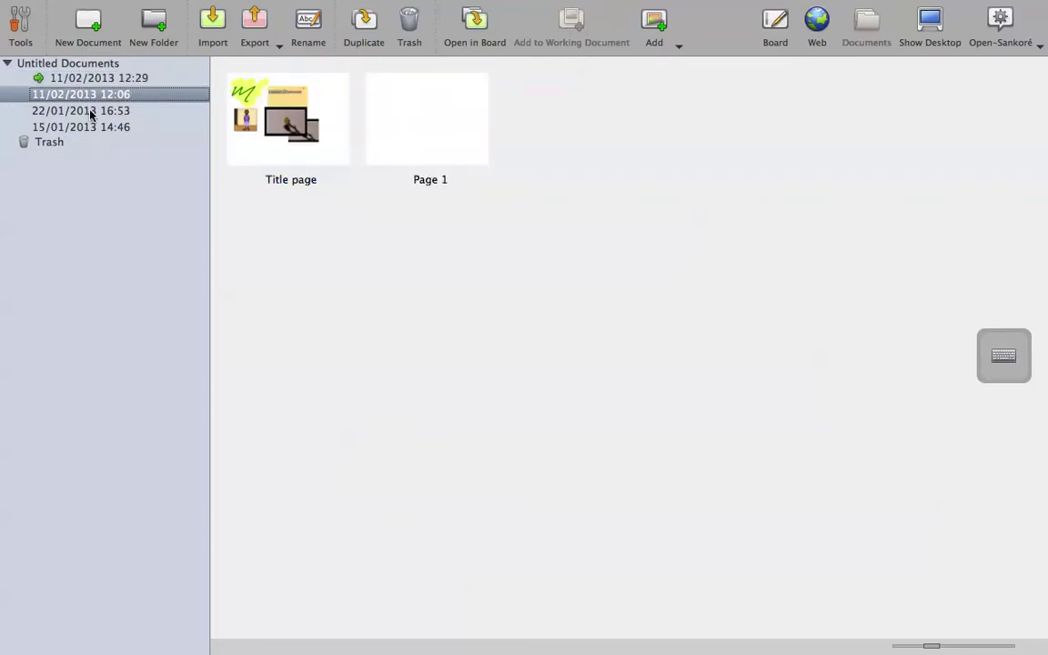
{"action": "left_click", "coordinate": [88, 111]}
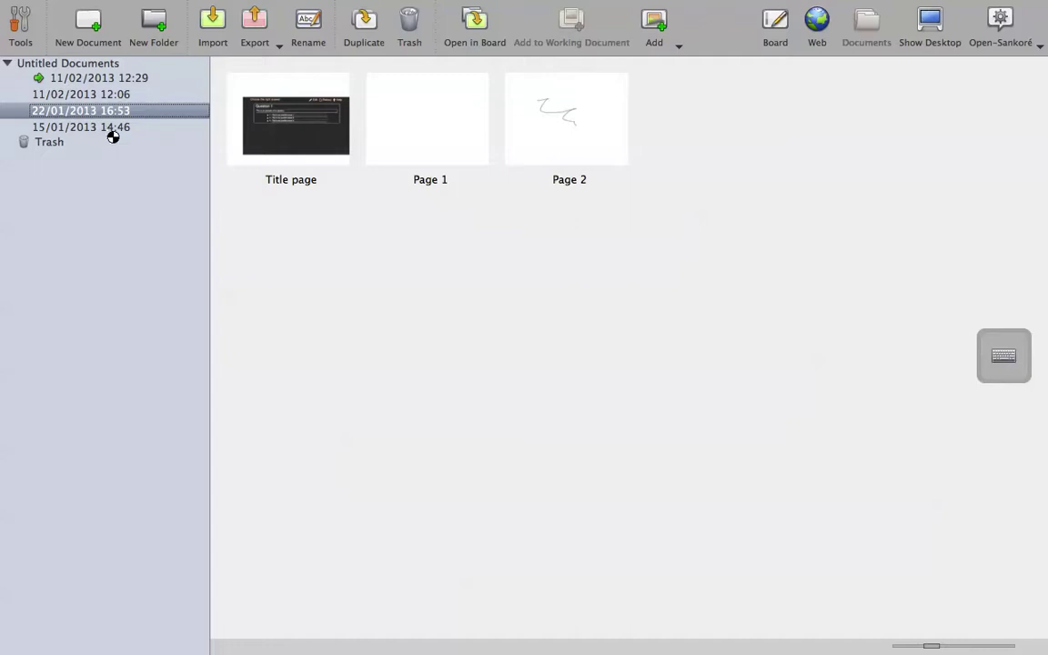
{"action": "left_click", "coordinate": [106, 129]}
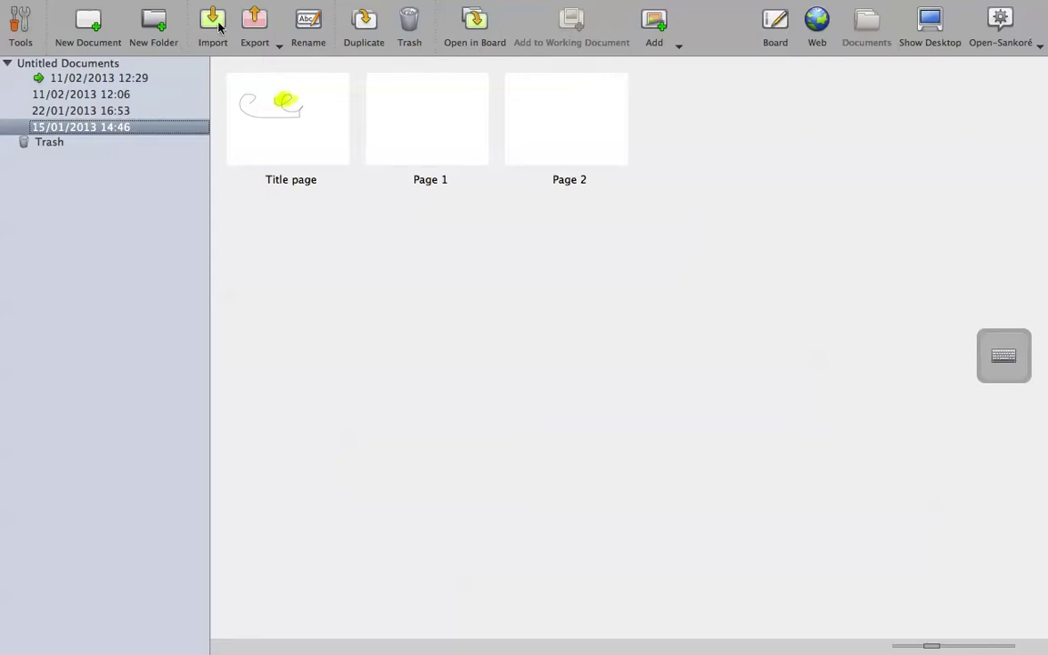
{"action": "left_click", "coordinate": [280, 47]}
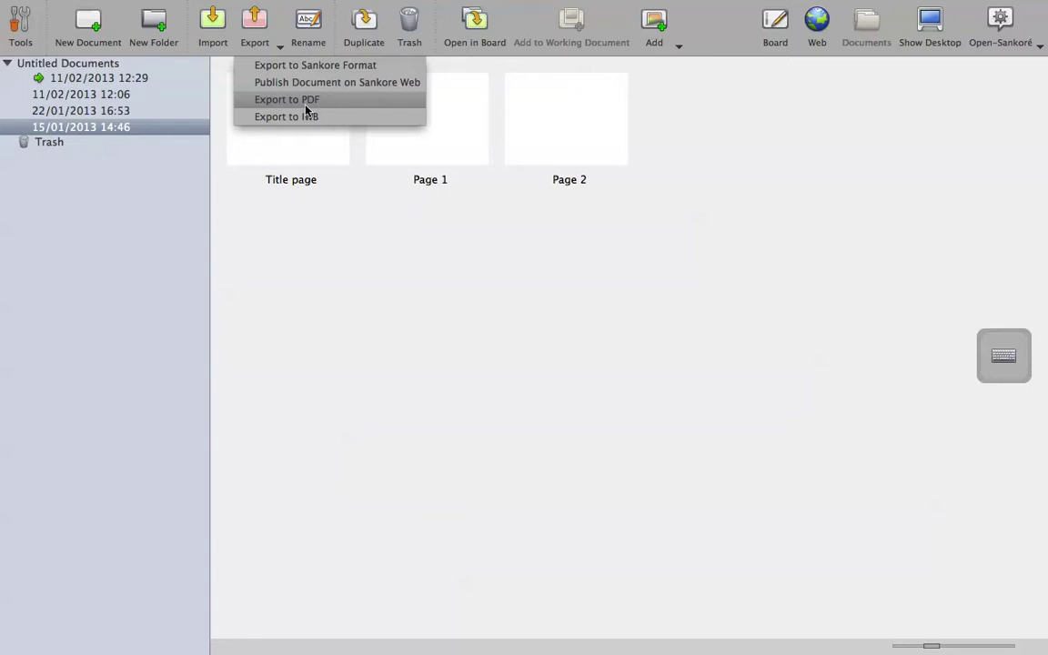
Import macbook_pro_users_guide from the Documents folder into the library.
{"action": "left_click", "coordinate": [220, 28]}
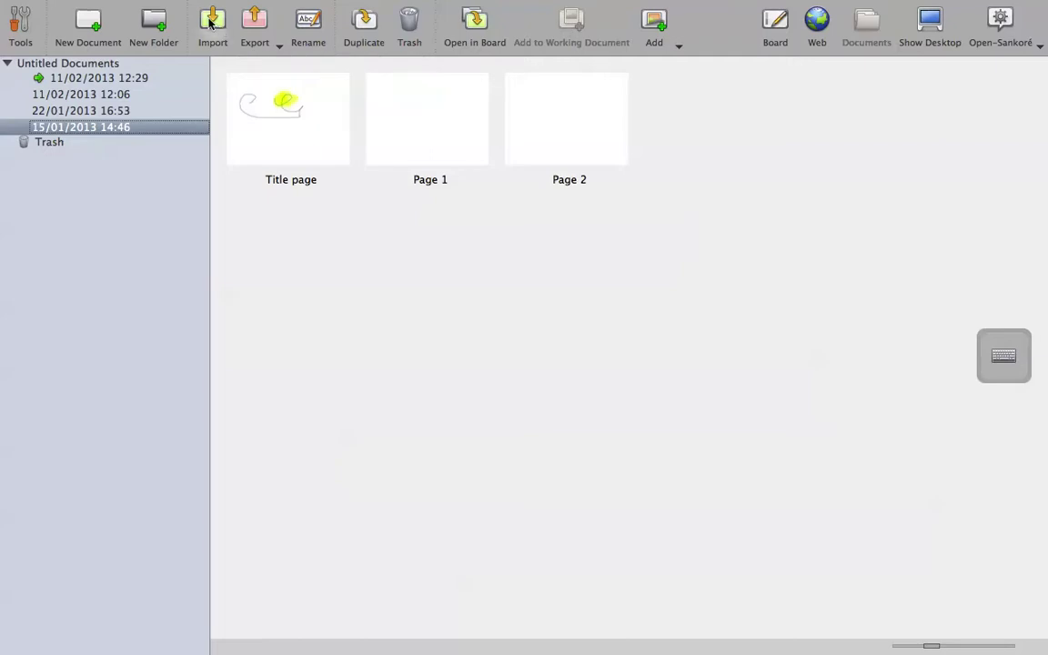
{"action": "left_click", "coordinate": [196, 28]}
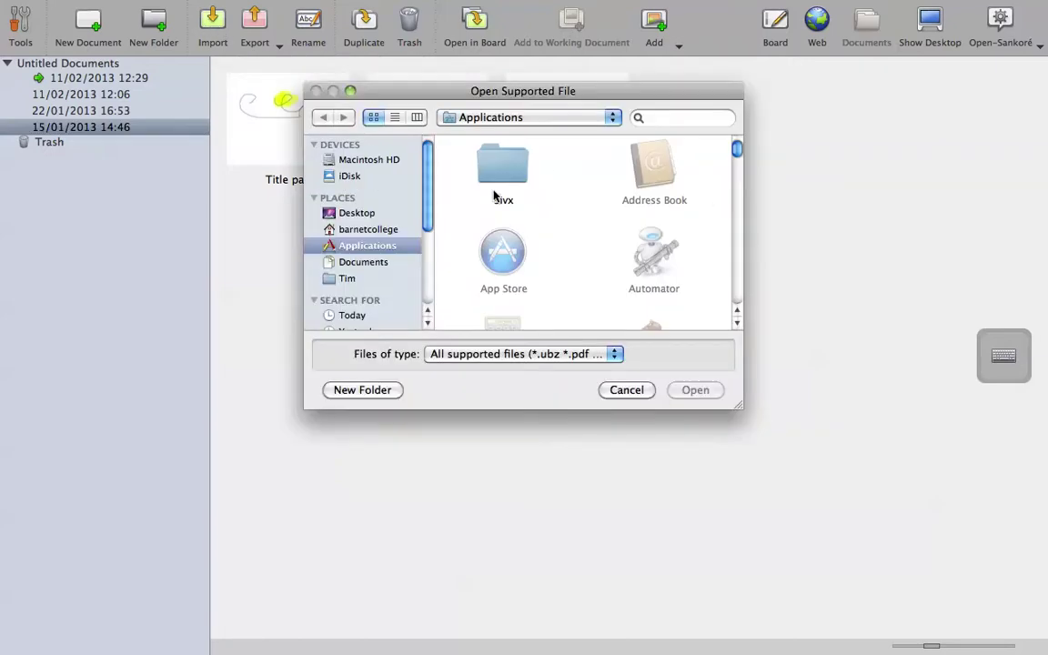
{"action": "left_click", "coordinate": [366, 263]}
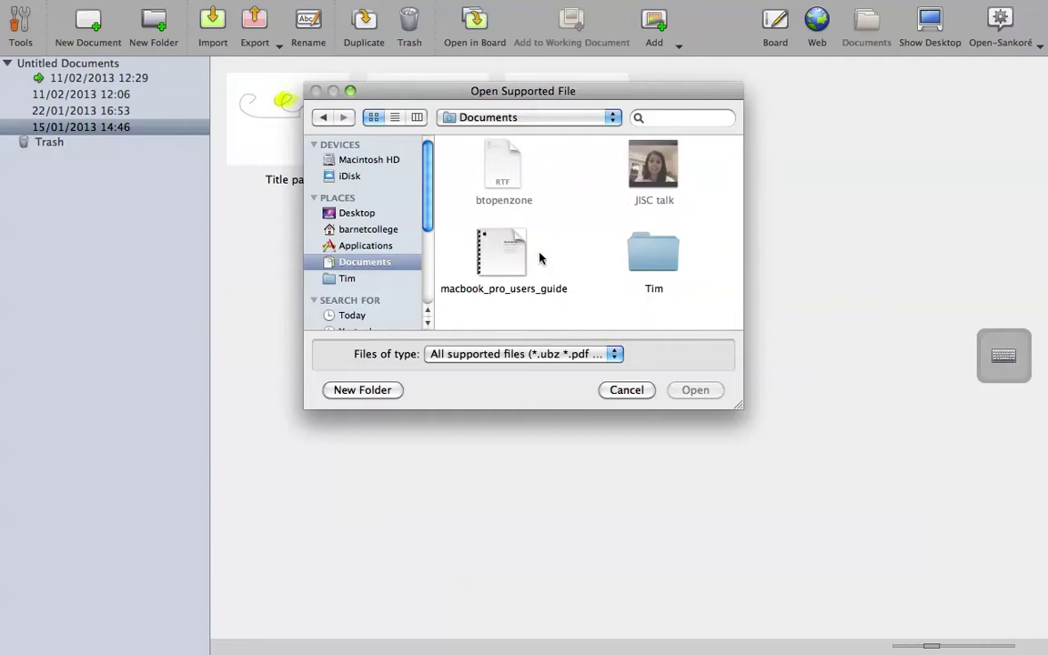
{"action": "left_click", "coordinate": [511, 261]}
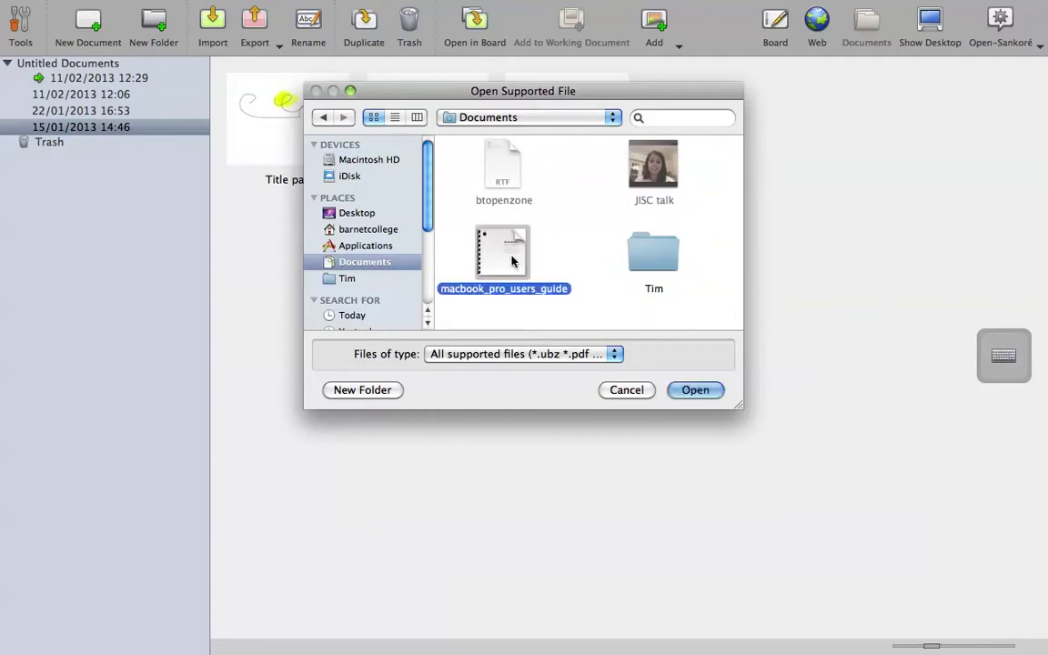
{"action": "left_click", "coordinate": [658, 264]}
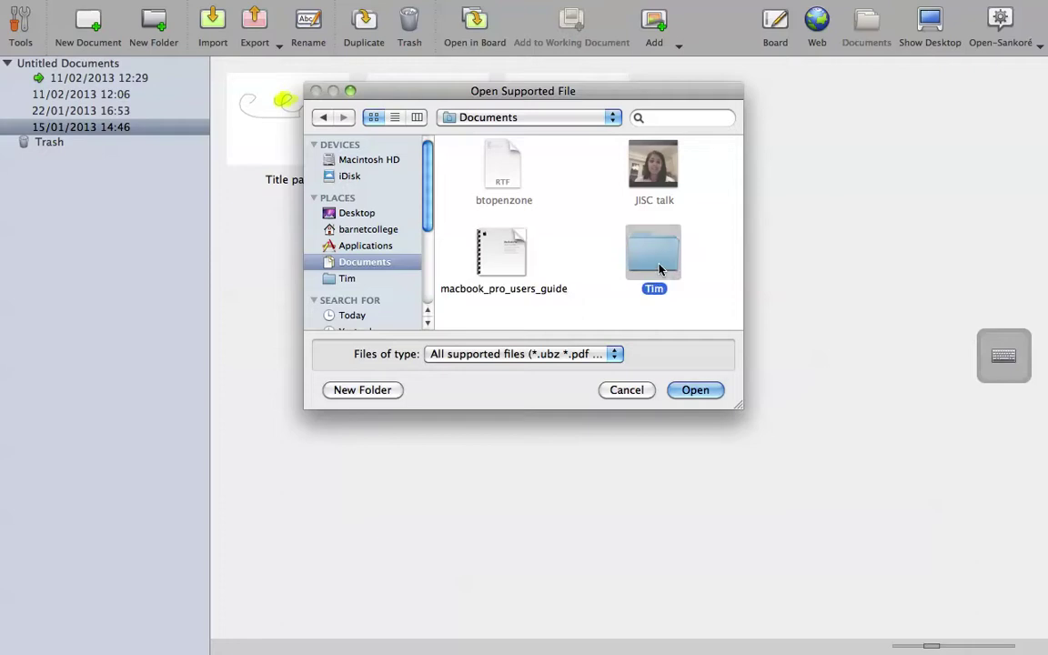
{"action": "double_click", "coordinate": [660, 267]}
{"action": "mouse_move", "coordinate": [737, 179]}
{"action": "left_mouse_down"}
{"action": "mouse_move", "coordinate": [739, 265]}
{"action": "mouse_move", "coordinate": [737, 179]}
{"action": "left_mouse_up"}
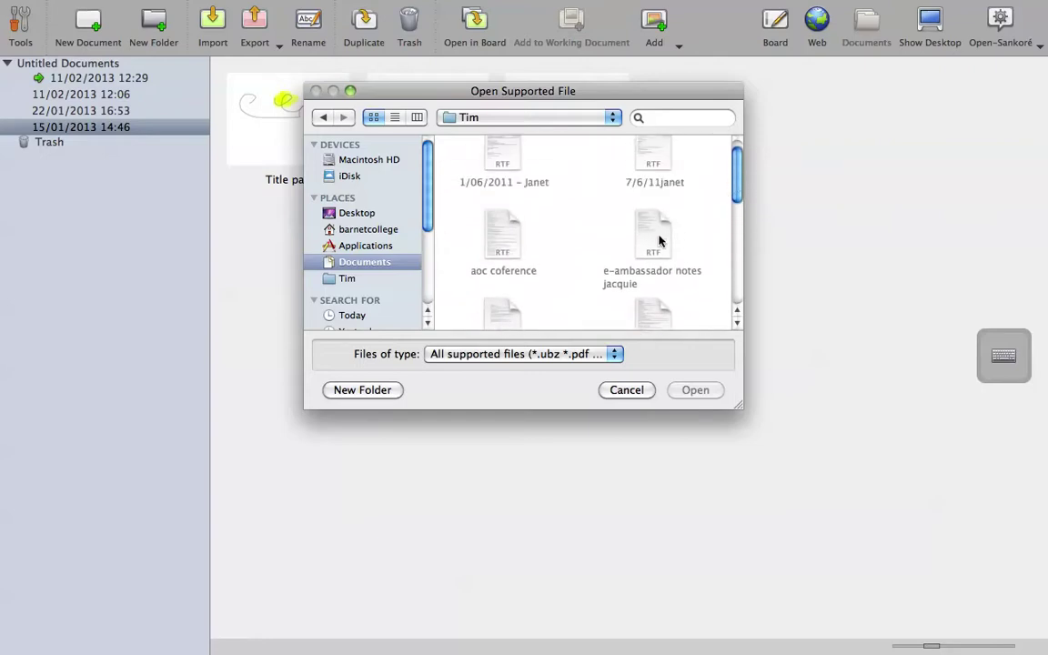
{"action": "scroll", "coordinate": [666, 166], "scroll_direction": "up", "scroll_amount": 1}
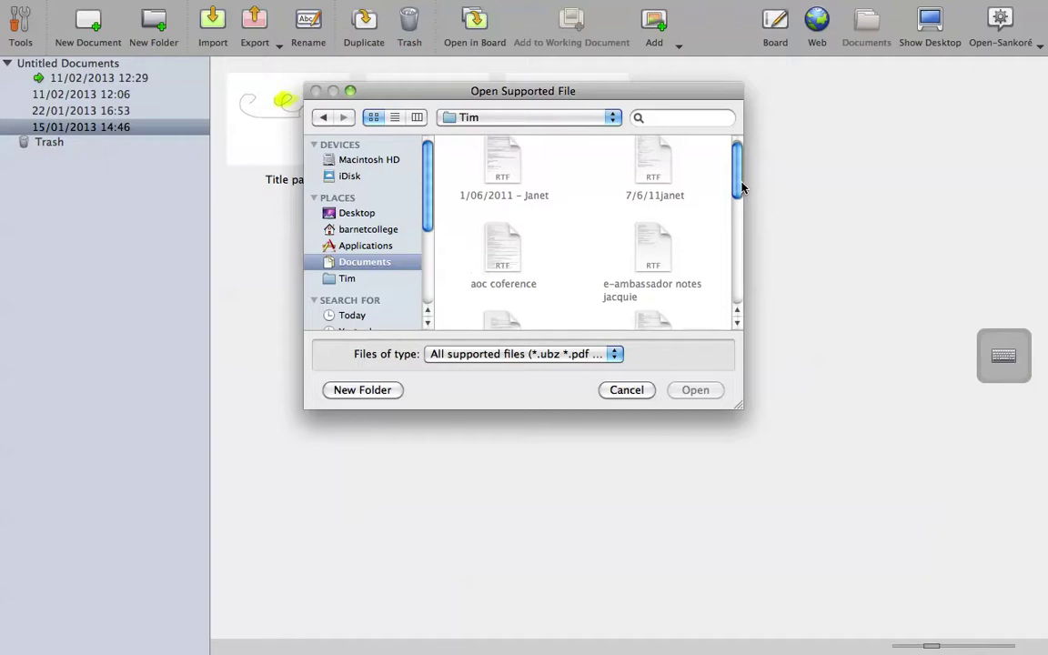
{"action": "left_click", "coordinate": [323, 118]}
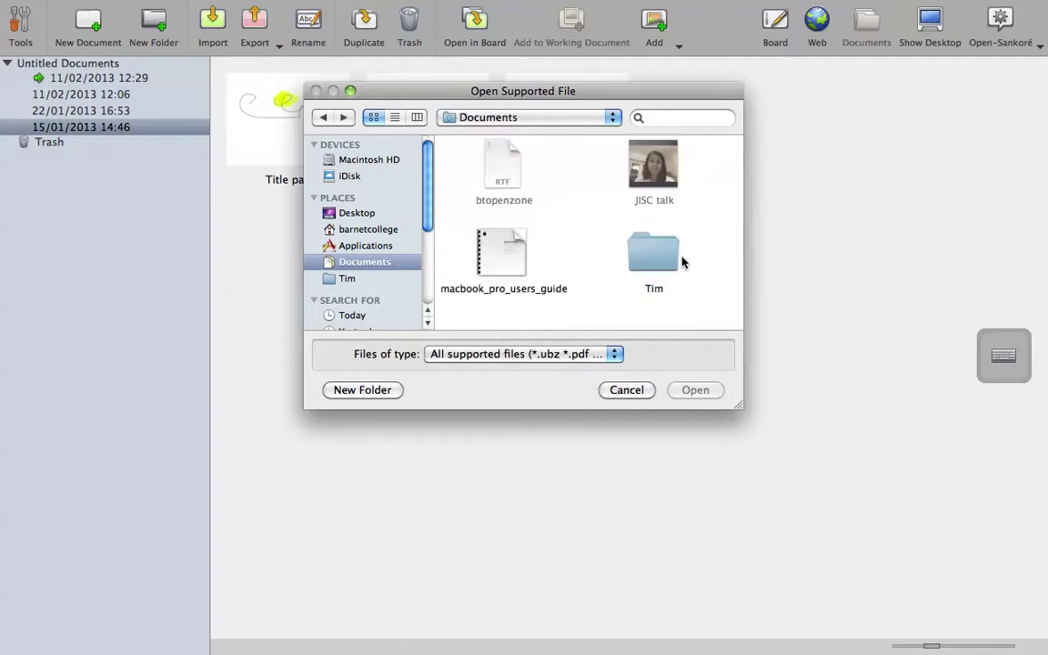
{"action": "left_click", "coordinate": [498, 254]}
{"action": "left_click", "coordinate": [703, 391]}
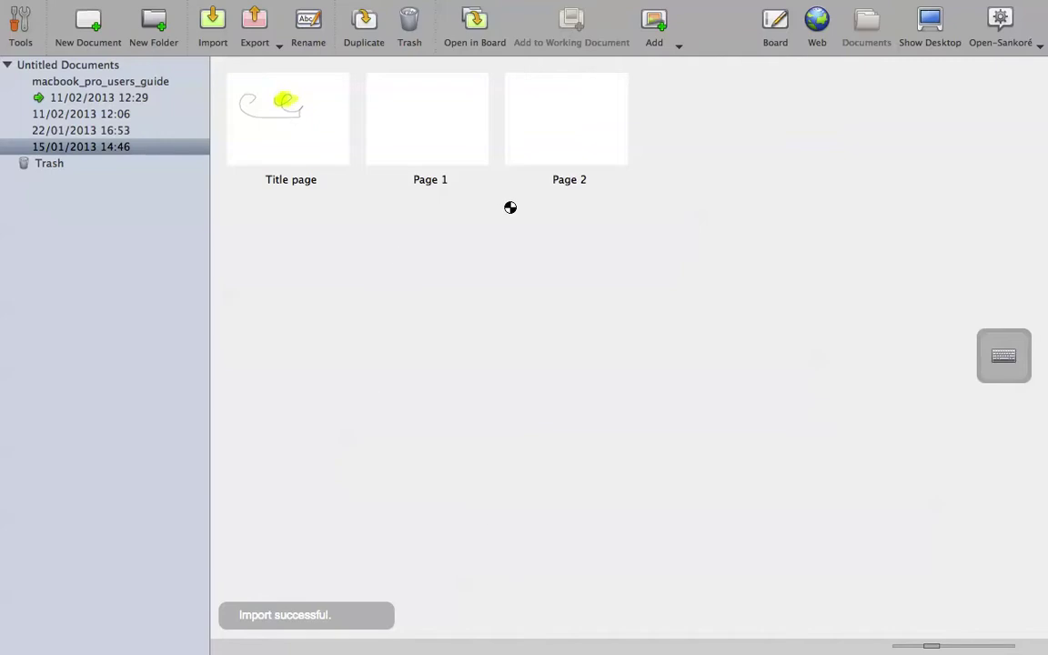
Select the imported guide's title page and open the guide on the board.
{"action": "left_click", "coordinate": [145, 82]}
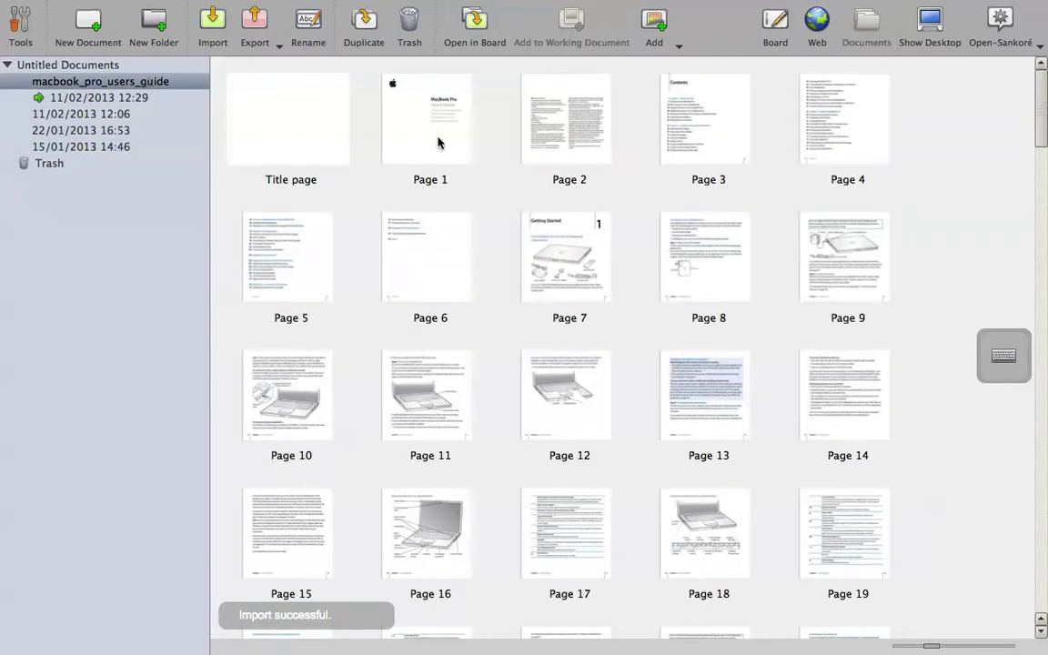
{"action": "left_click", "coordinate": [291, 127]}
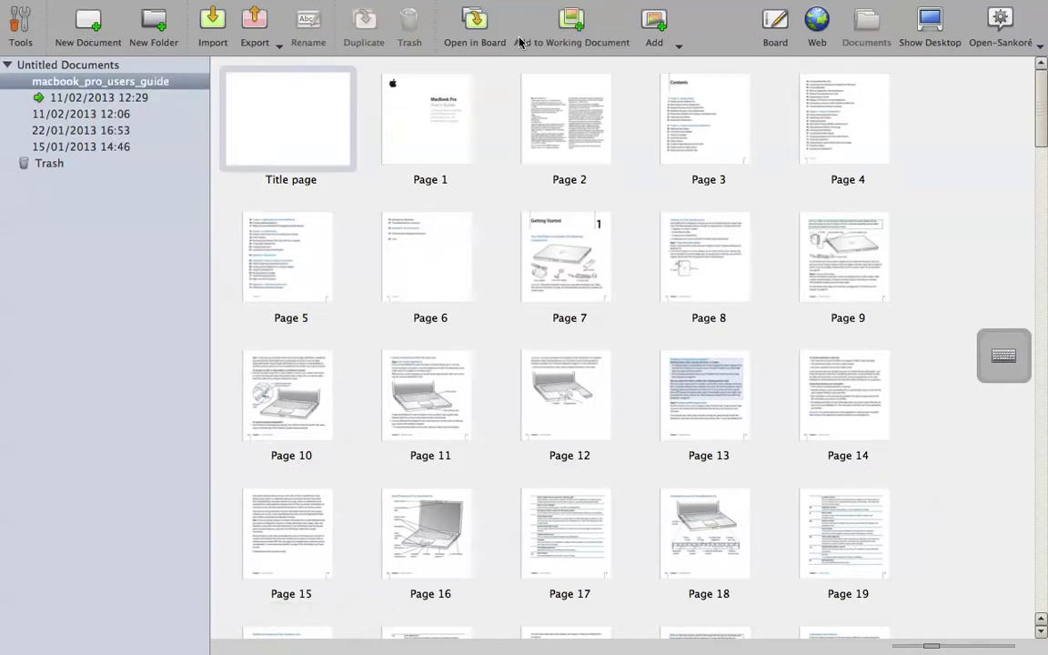
{"action": "left_click", "coordinate": [680, 47]}
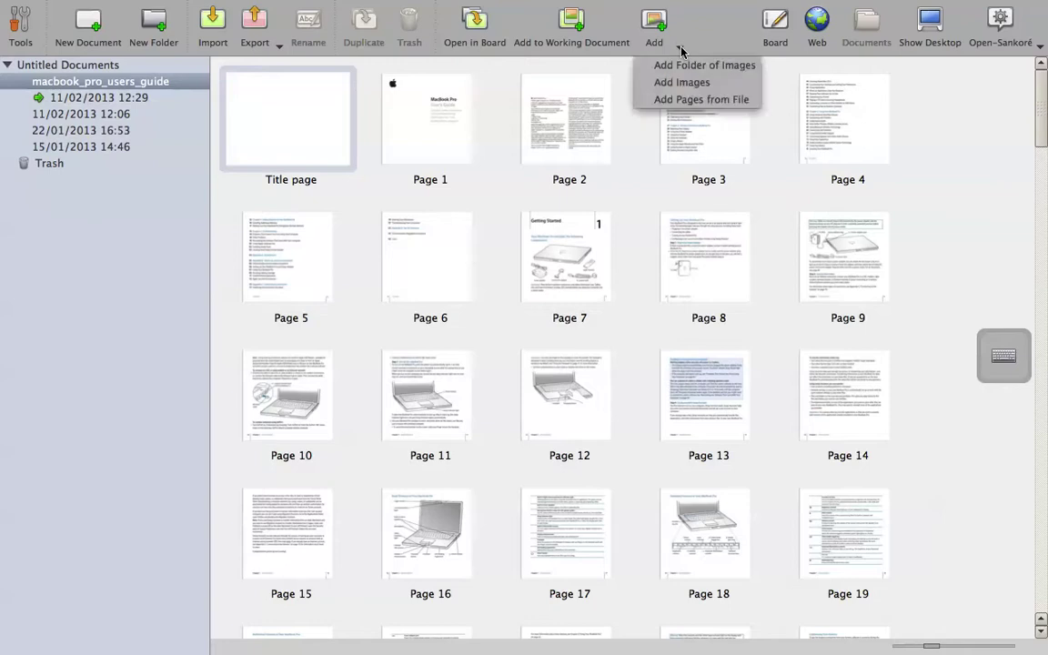
{"action": "left_click", "coordinate": [781, 31]}
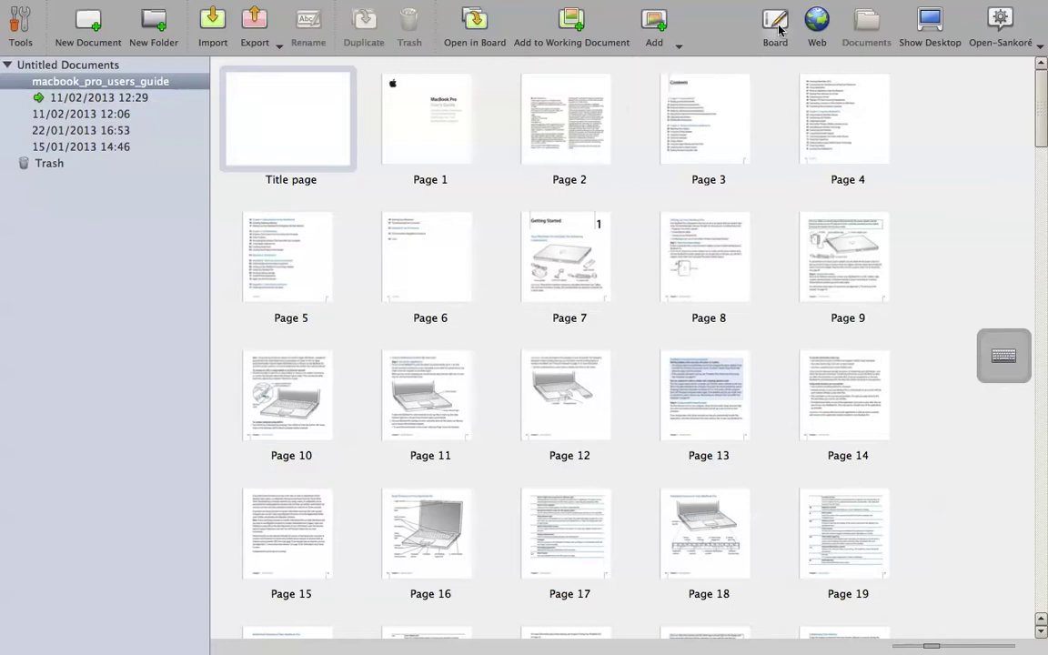
{"action": "left_click", "coordinate": [777, 27]}
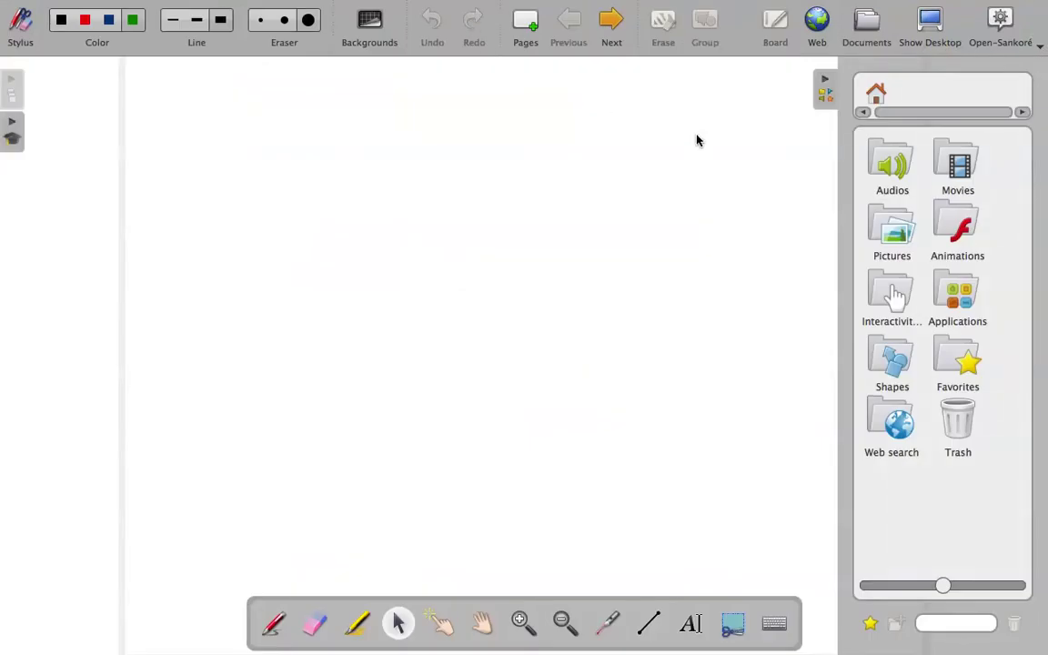
Show the page thumbnails and step through pages 3, 4 and 5.
{"action": "left_click", "coordinate": [10, 84]}
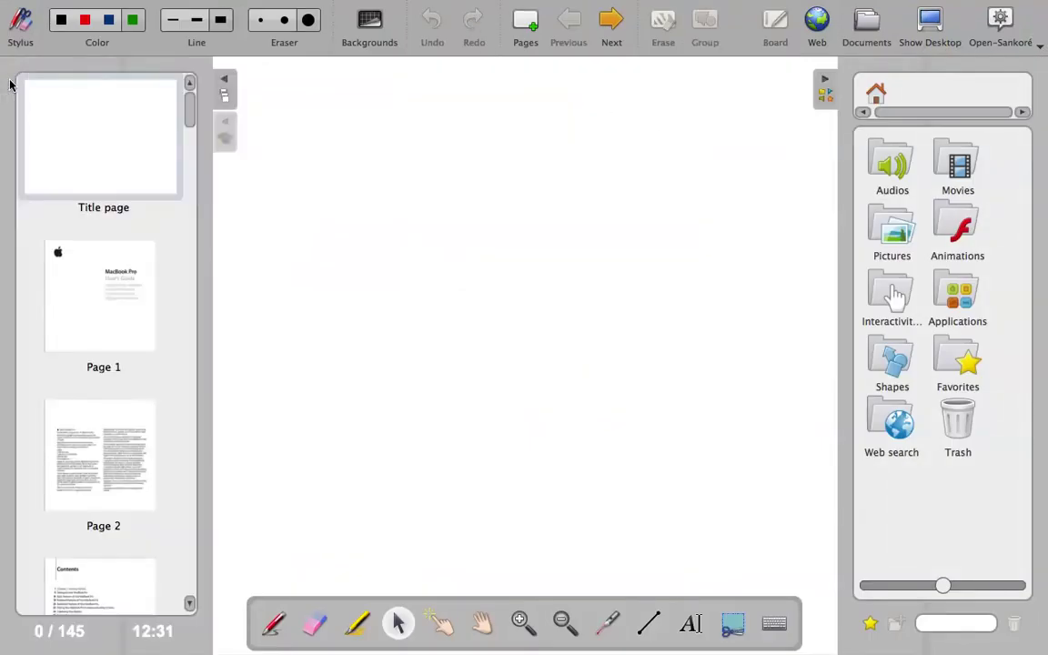
{"action": "scroll", "coordinate": [193, 116], "scroll_direction": "down", "scroll_amount": 10}
{"action": "scroll", "coordinate": [193, 115], "scroll_direction": "up", "scroll_amount": 5}
{"action": "scroll", "coordinate": [193, 115], "scroll_direction": "down", "scroll_amount": 5}
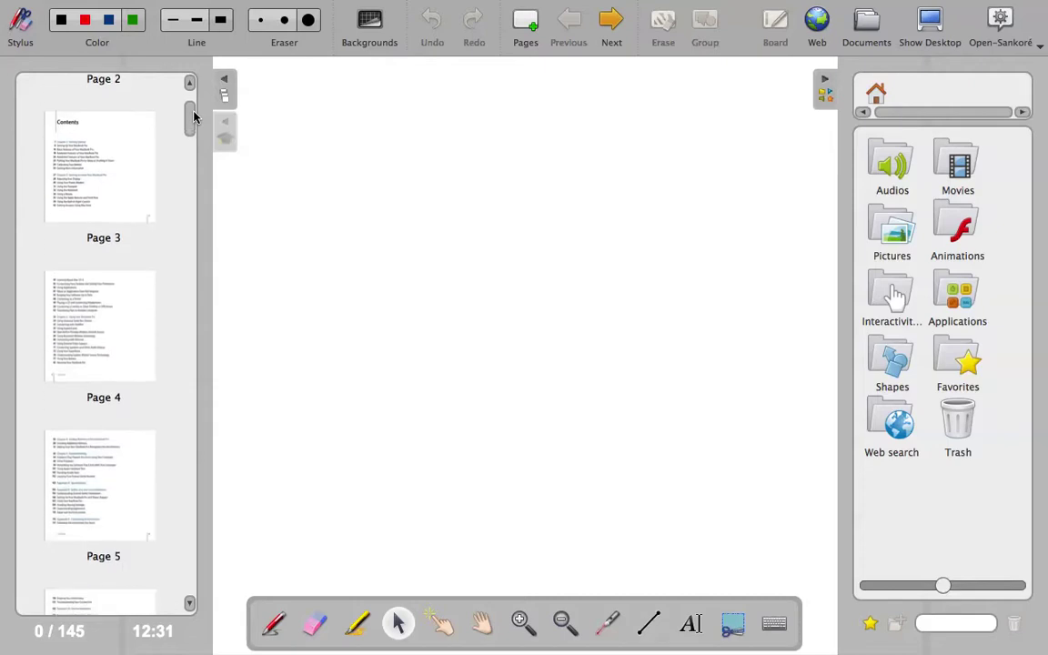
{"action": "left_click", "coordinate": [141, 132]}
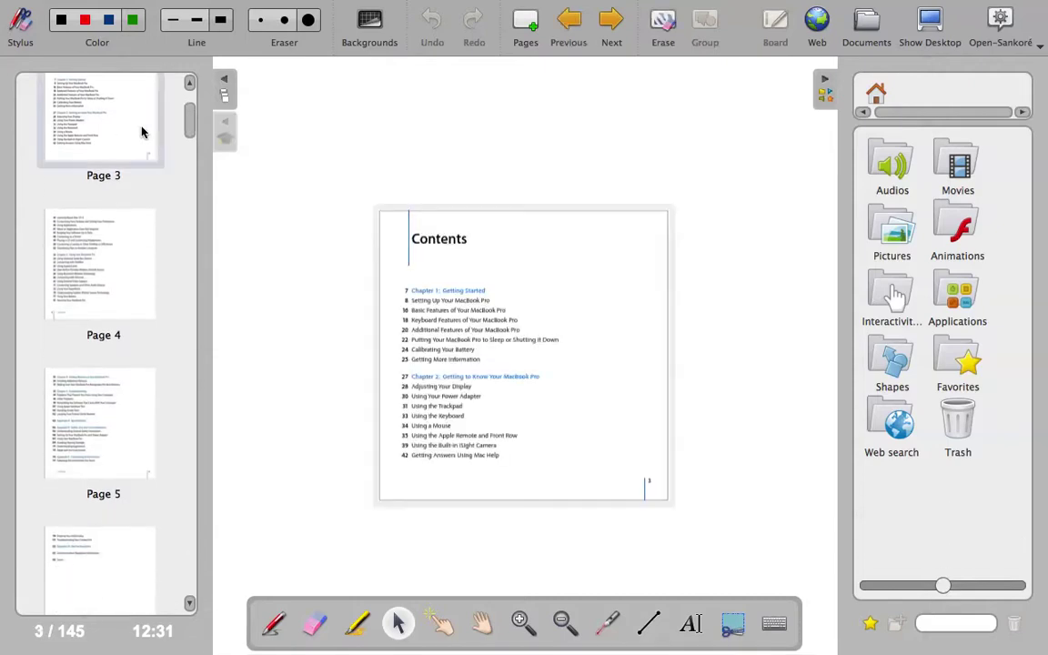
{"action": "left_click", "coordinate": [140, 267]}
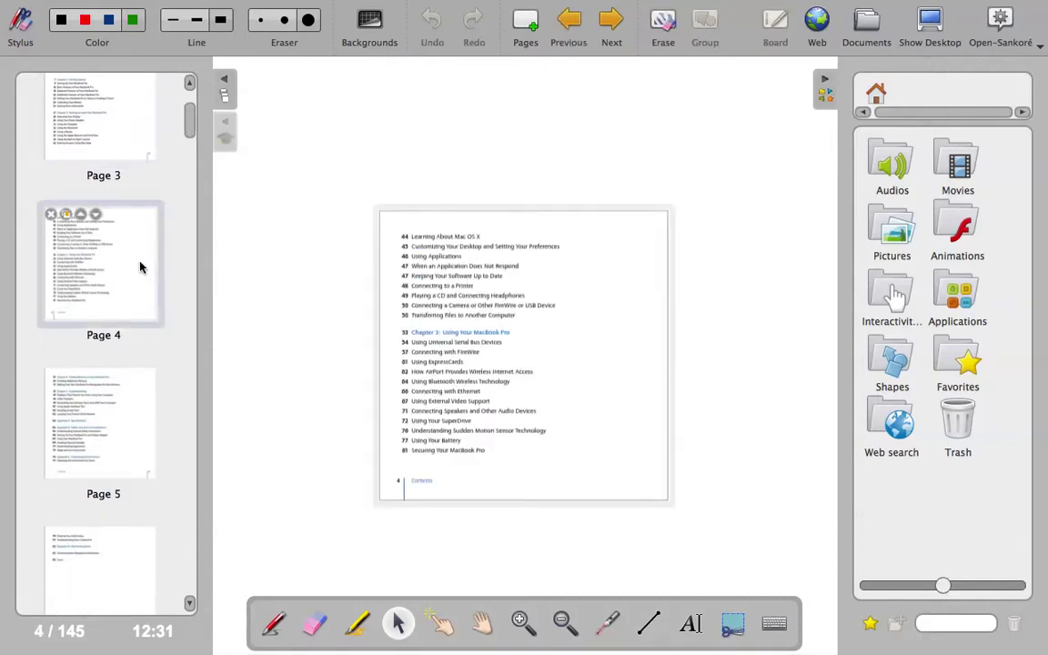
{"action": "left_click", "coordinate": [136, 404]}
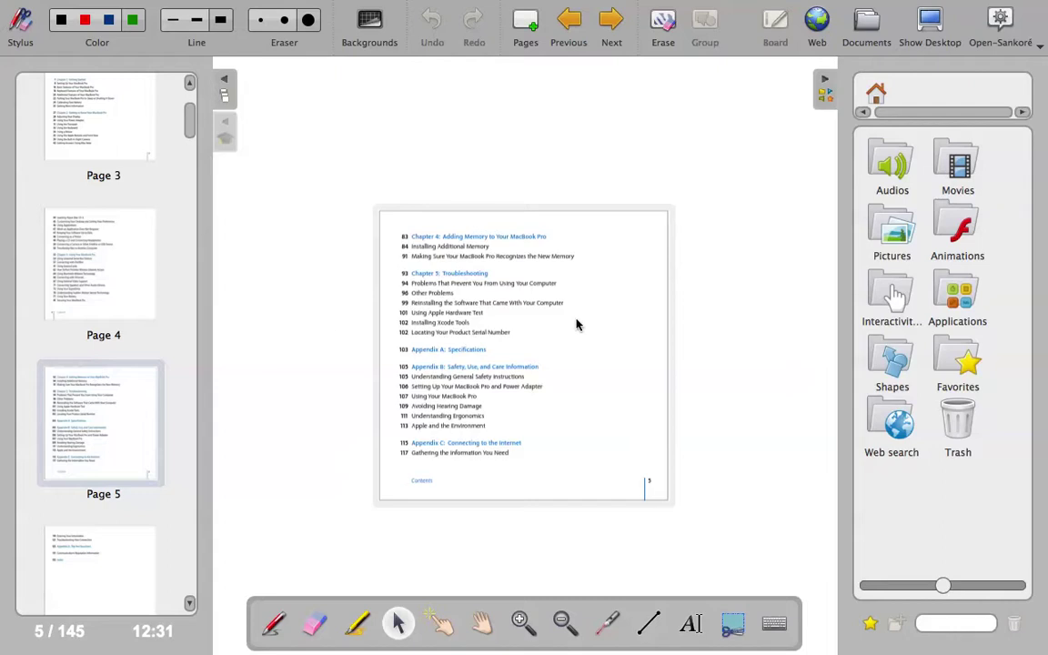
Draw a blue pen loop around the Chapter 4 and Chapter 5 entries on page 5.
{"action": "left_click", "coordinate": [274, 624]}
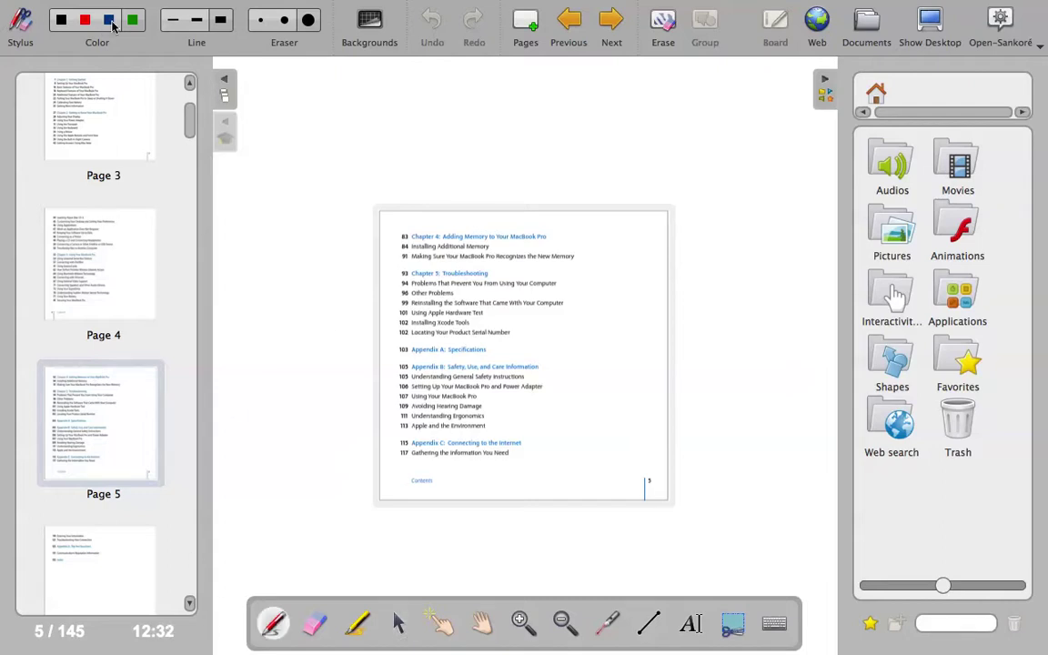
{"action": "mouse_move", "coordinate": [514, 271]}
{"action": "left_mouse_down"}
{"action": "mouse_move", "coordinate": [450, 278]}
{"action": "mouse_move", "coordinate": [720, 237]}
{"action": "mouse_move", "coordinate": [375, 251]}
{"action": "left_mouse_up"}
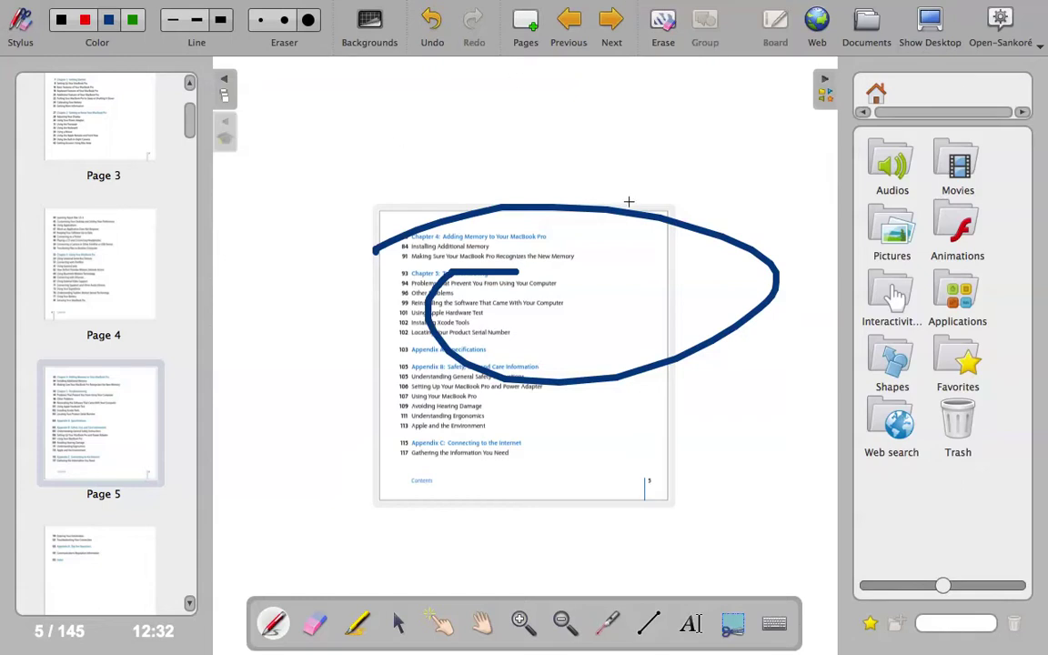
{"action": "left_click", "coordinate": [1043, 50]}
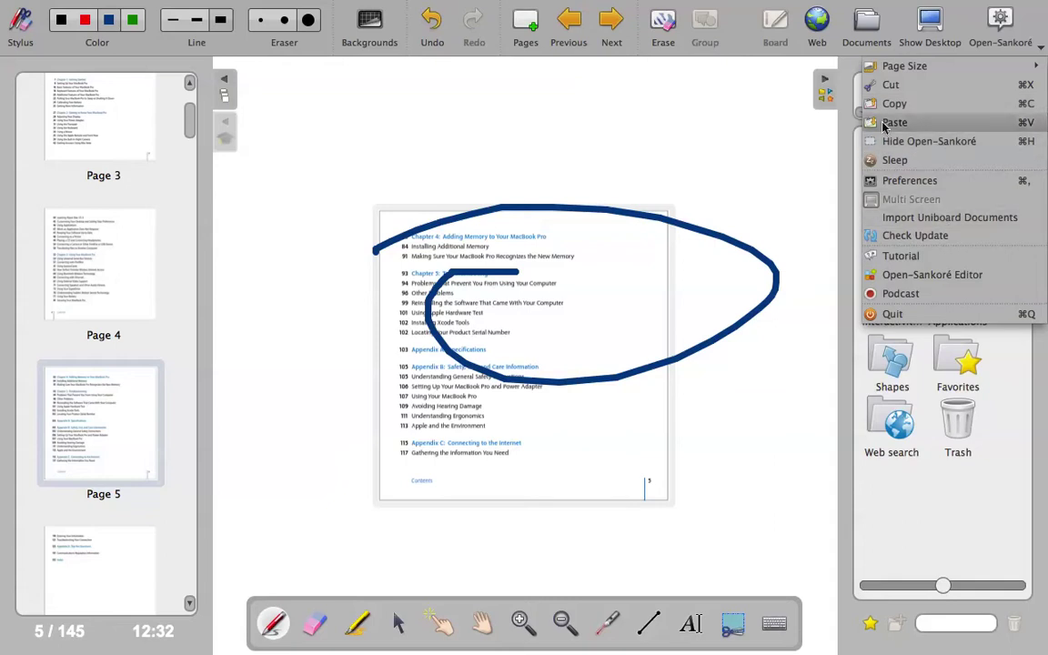
{"action": "left_click", "coordinate": [867, 26]}
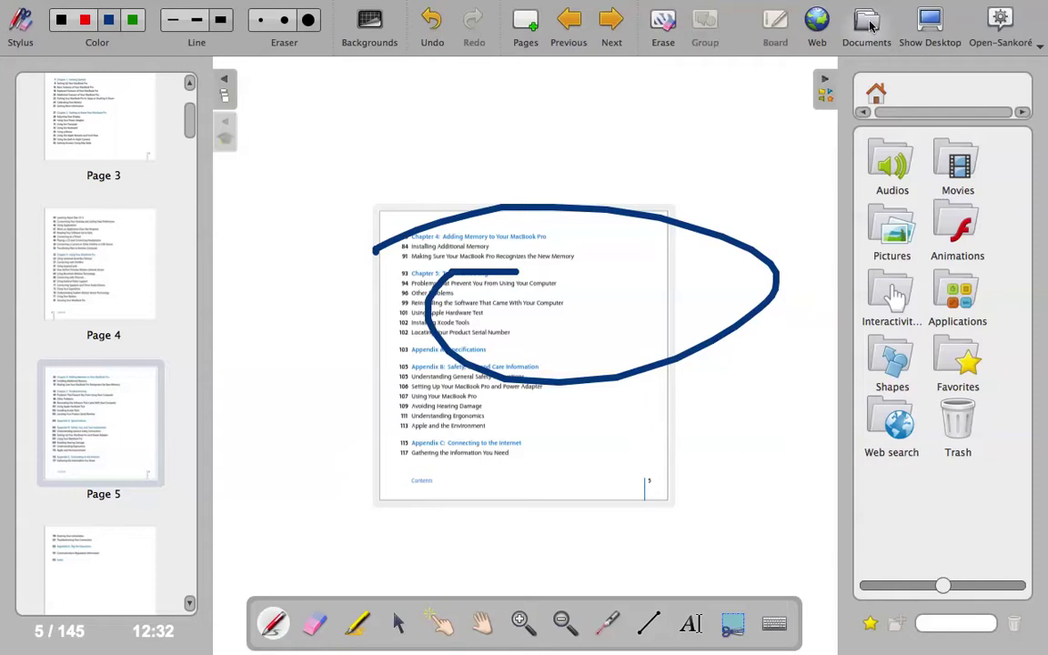
From the page overview, start a PDF export to Documents, then cancel it.
{"action": "left_click", "coordinate": [867, 25]}
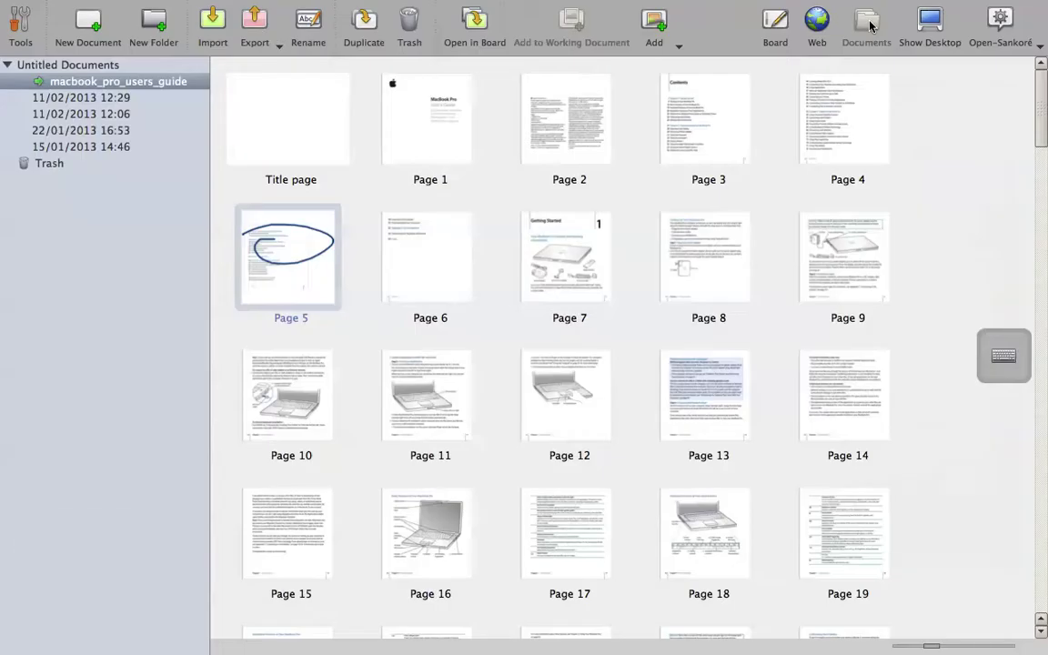
{"action": "left_click", "coordinate": [279, 50]}
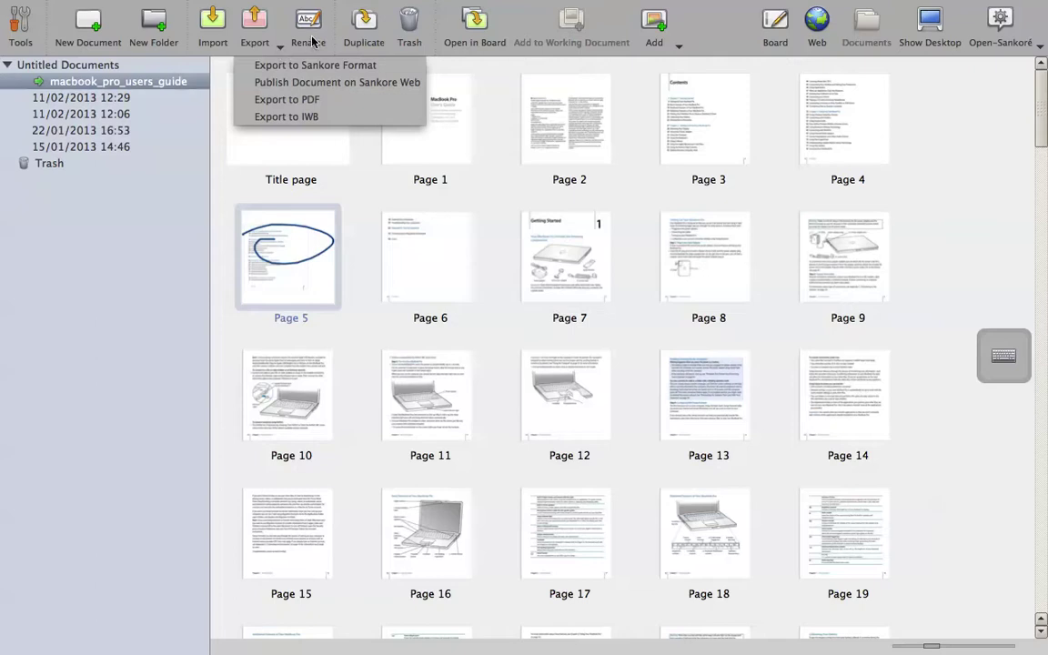
{"action": "left_click", "coordinate": [323, 99]}
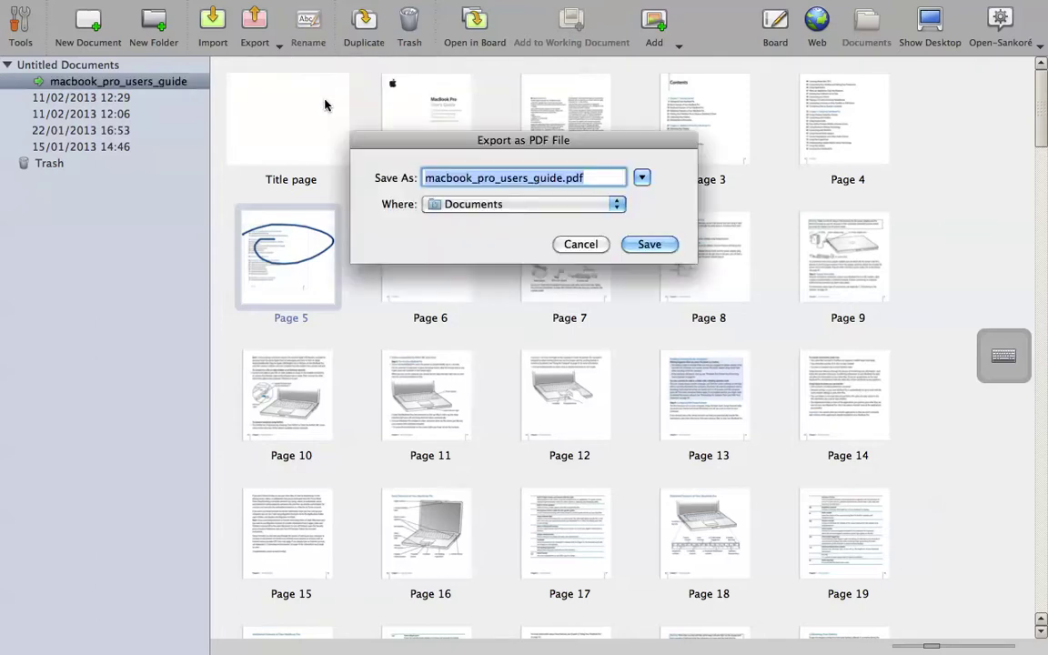
{"action": "left_click", "coordinate": [618, 204]}
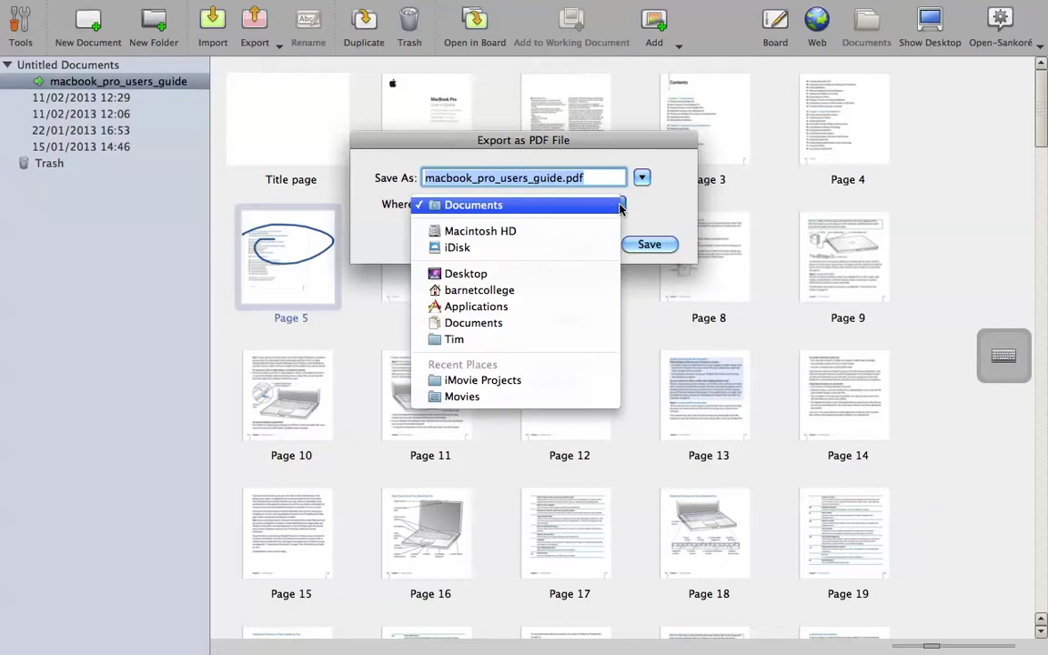
{"action": "left_click", "coordinate": [617, 206]}
{"action": "left_click", "coordinate": [582, 243]}
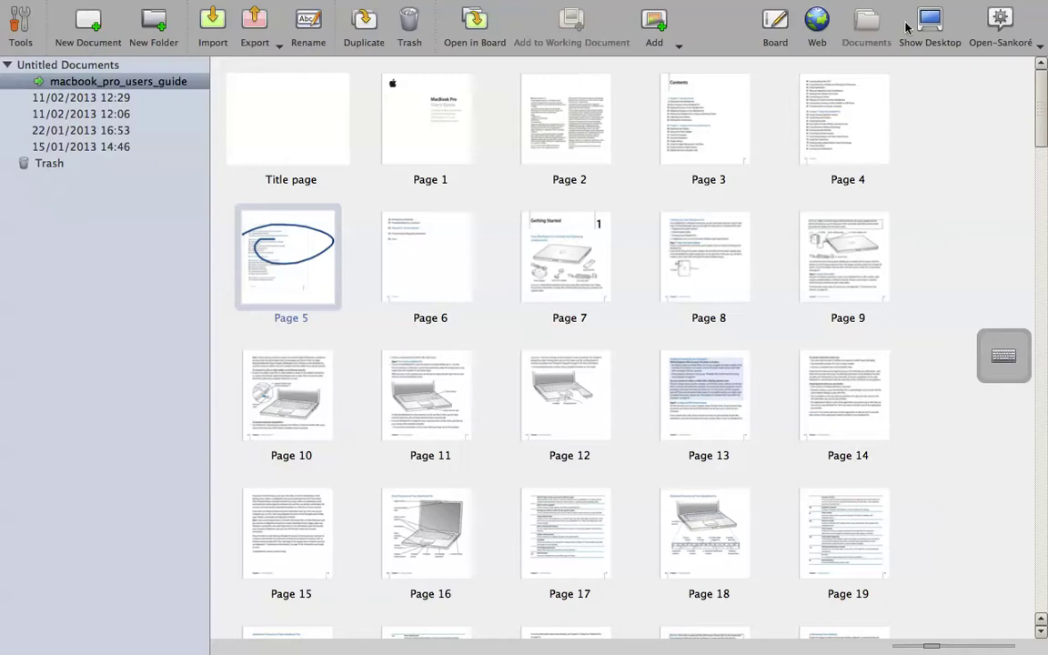
Back on the board, add blank pages after page 5 and show blank page 6.
{"action": "left_click", "coordinate": [776, 23]}
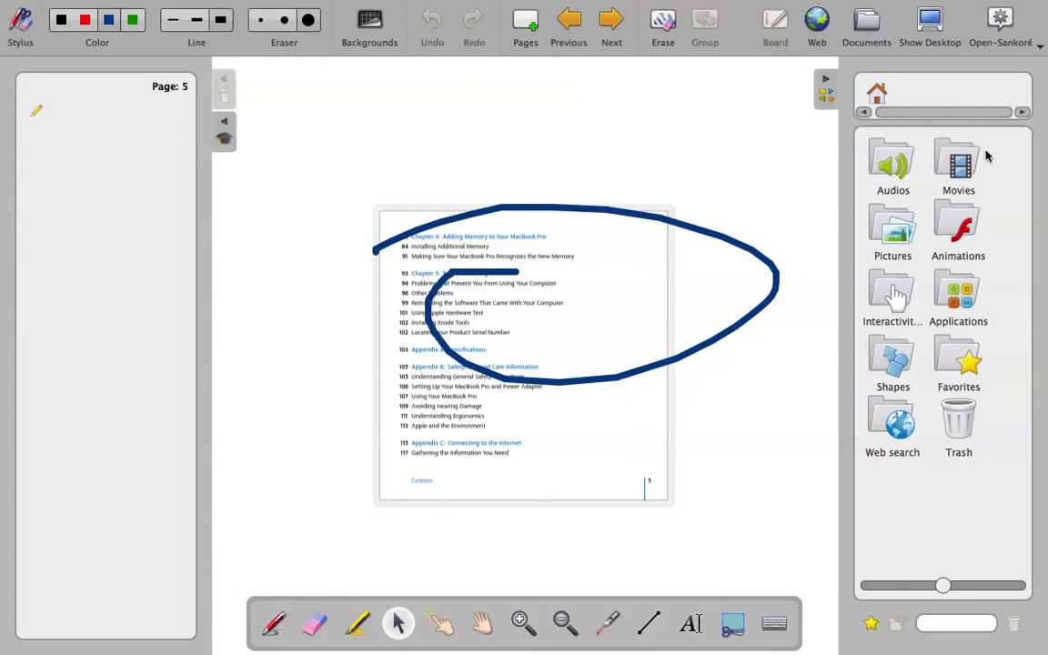
{"action": "left_click", "coordinate": [227, 87]}
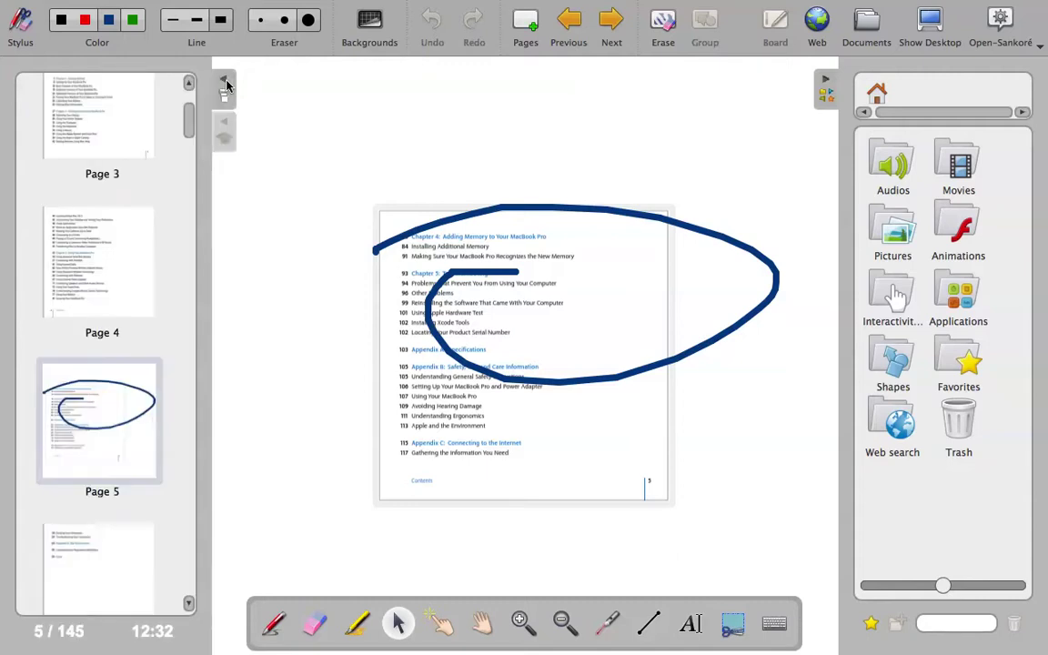
{"action": "left_click", "coordinate": [524, 34]}
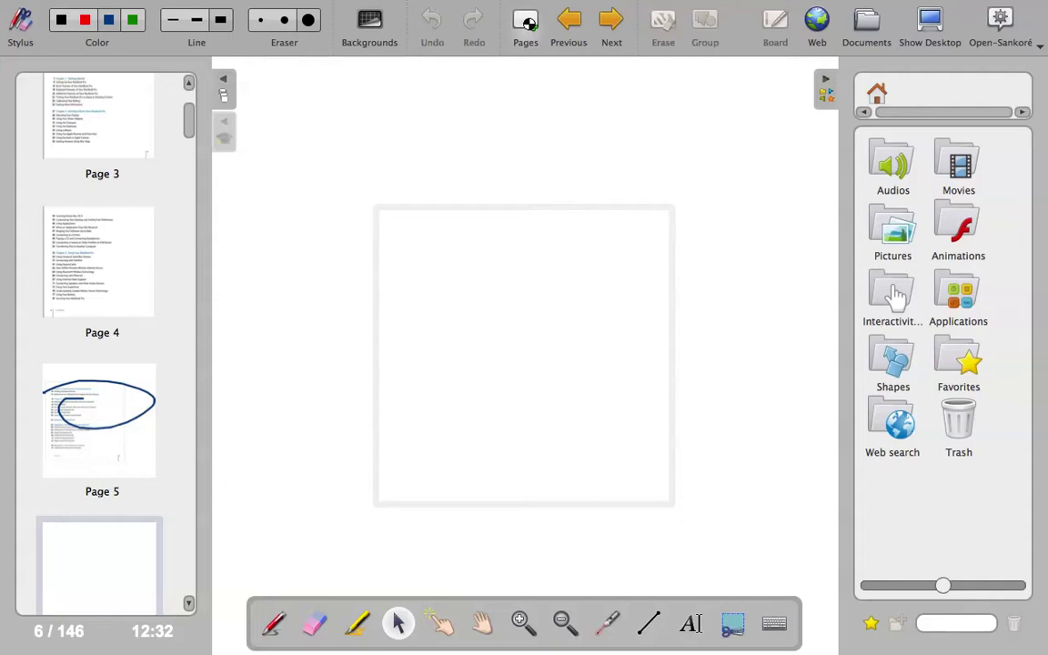
{"action": "left_click", "coordinate": [527, 24]}
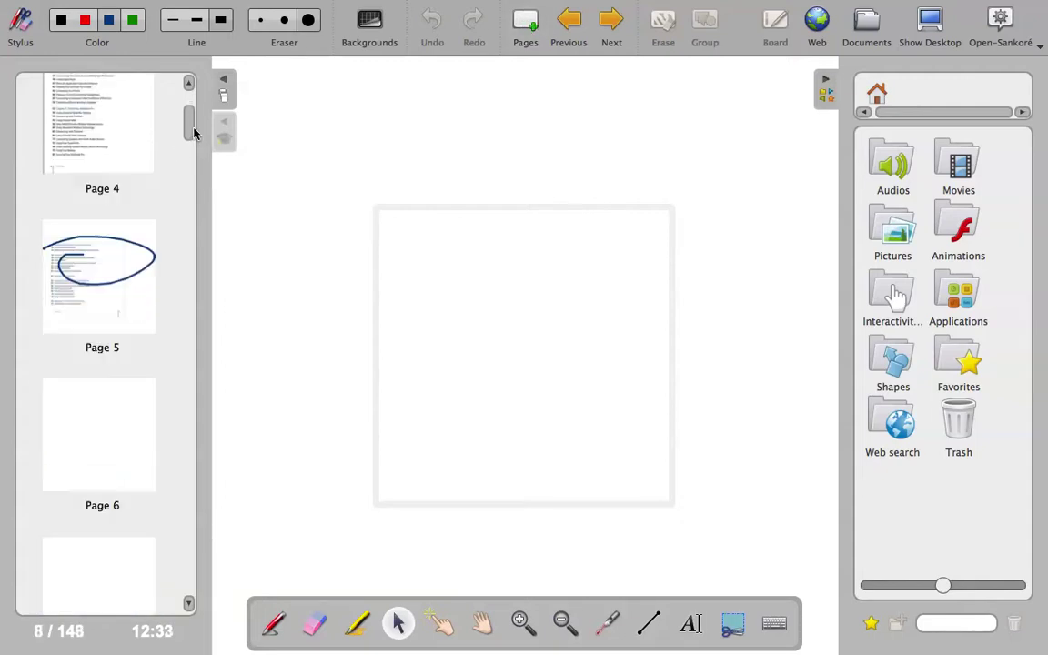
{"action": "left_click", "coordinate": [113, 147]}
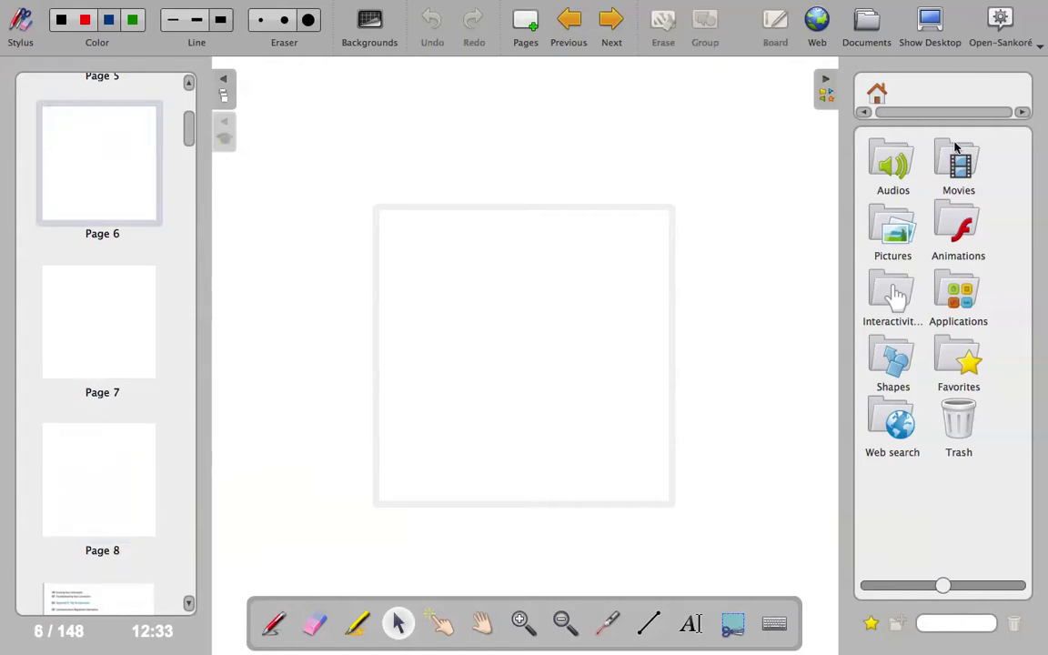
Place the objet_reveil alarm clock from Pictures > Objets at page 6's top-left.
{"action": "double_click", "coordinate": [902, 238]}
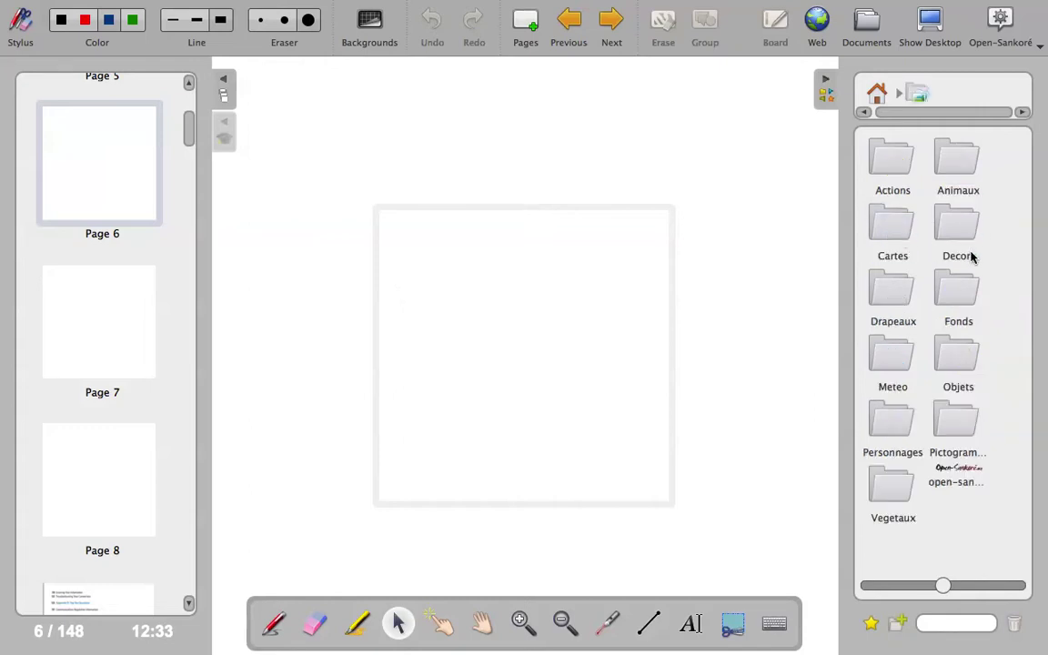
{"action": "double_click", "coordinate": [958, 364]}
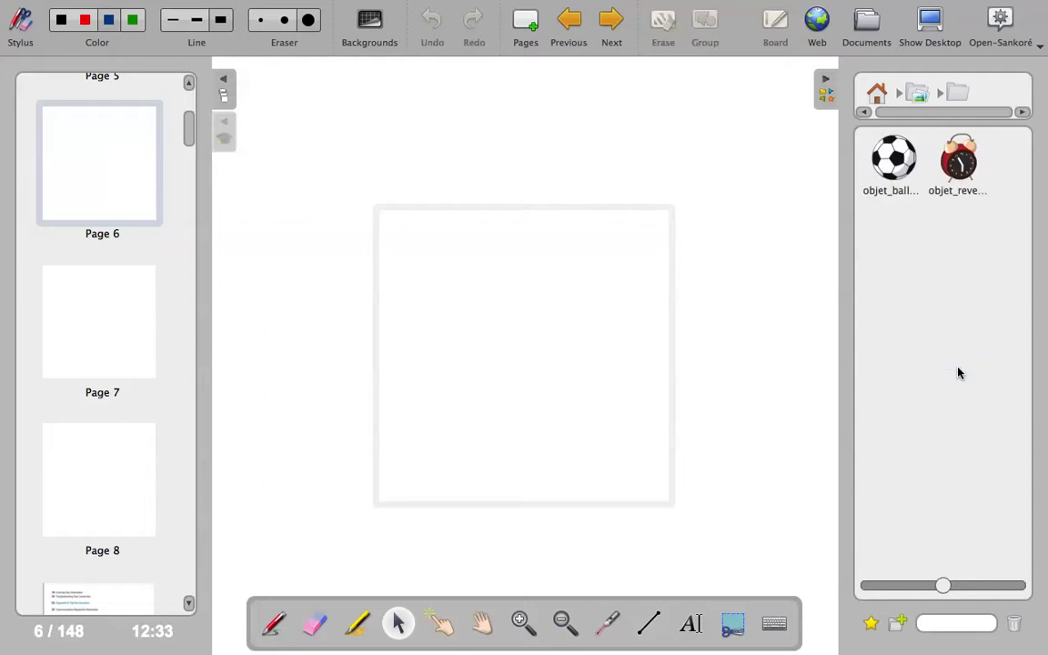
{"action": "left_click", "coordinate": [959, 160]}
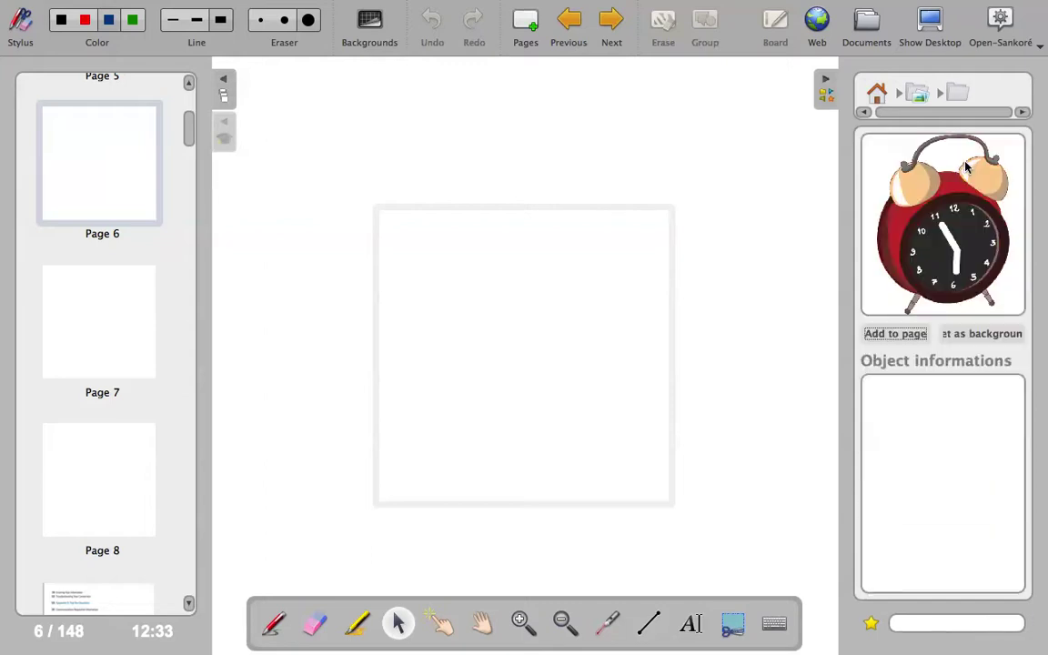
{"action": "left_click", "coordinate": [906, 334]}
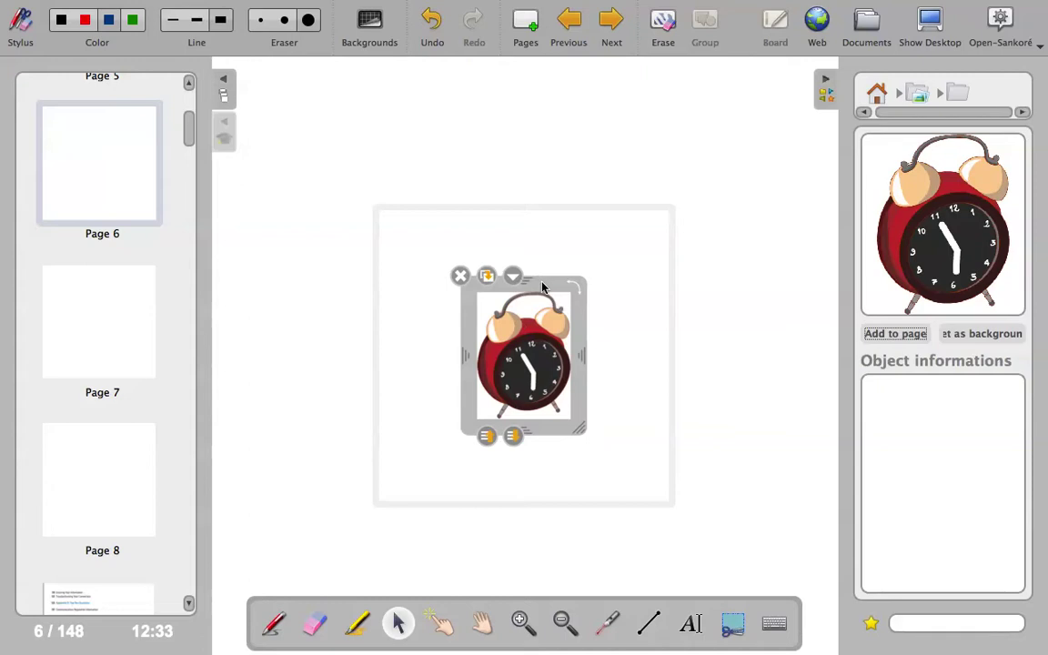
{"action": "left_click_drag", "start_coordinate": [541, 283], "coordinate": [332, 121]}
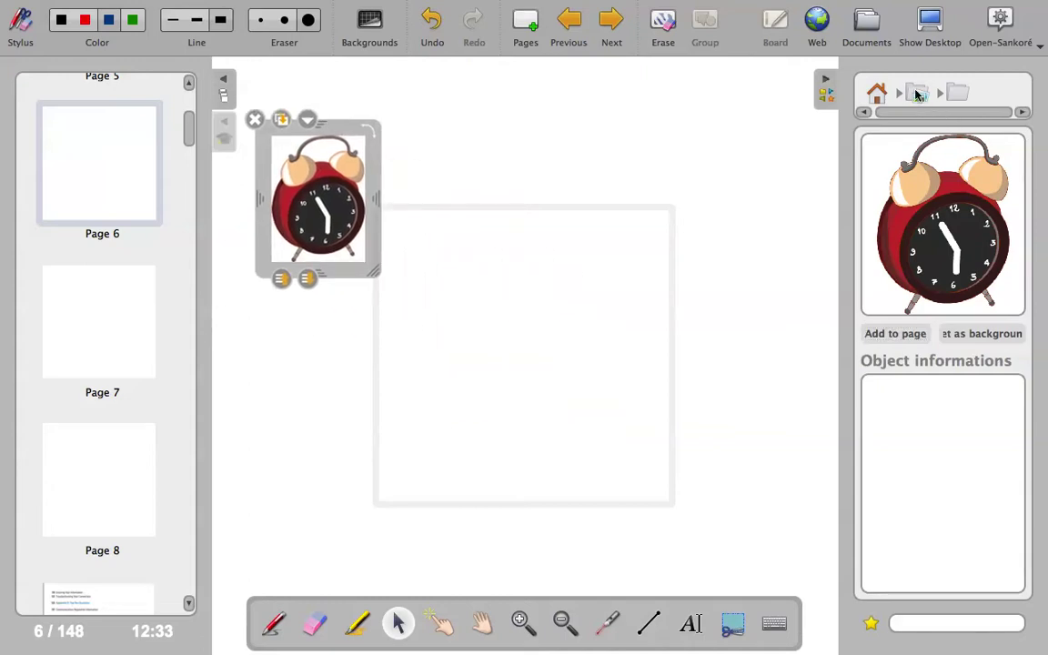
{"action": "left_click", "coordinate": [915, 92]}
Add the Minuteur timer widget from the library's Applications folder to page 6.
{"action": "left_click", "coordinate": [876, 94]}
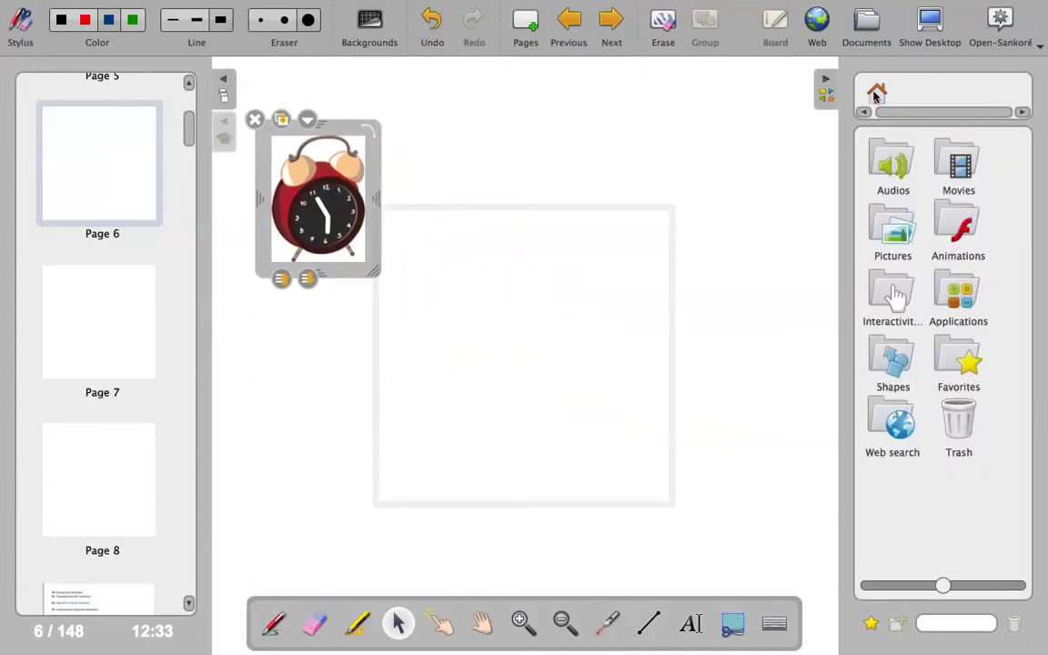
{"action": "left_click", "coordinate": [959, 307]}
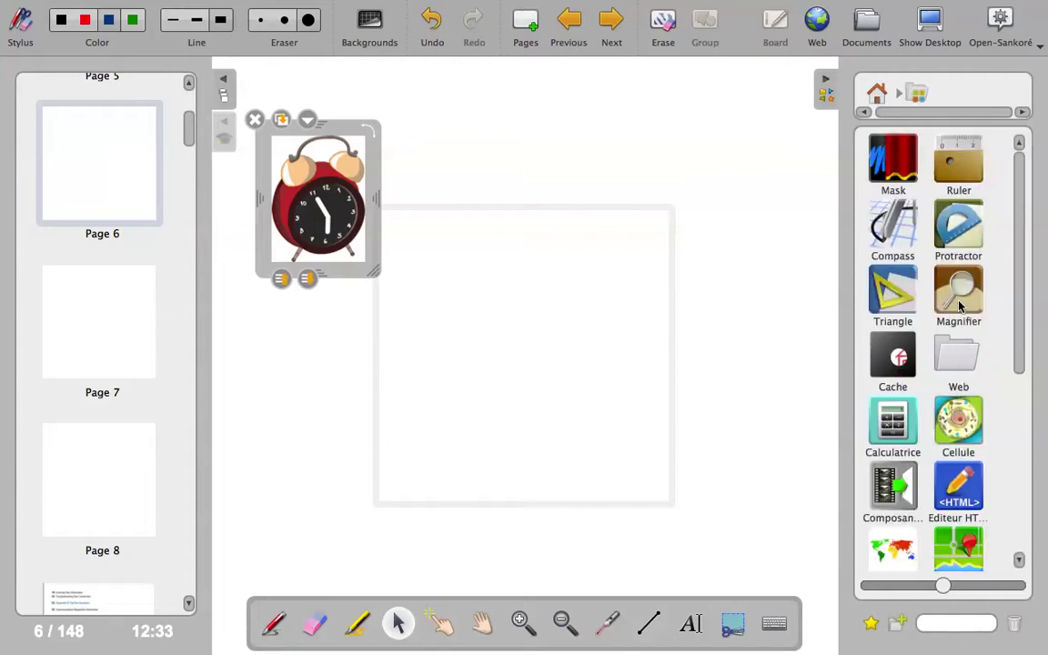
{"action": "scroll", "coordinate": [1020, 231], "scroll_direction": "down", "scroll_amount": 5}
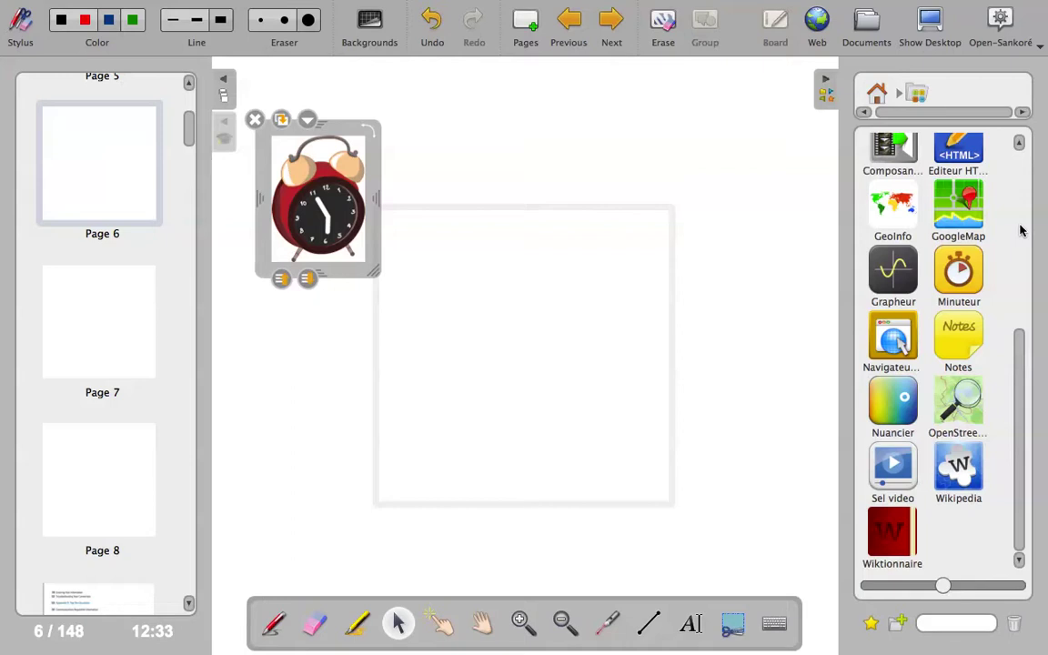
{"action": "left_click", "coordinate": [960, 273]}
{"action": "left_click", "coordinate": [914, 288]}
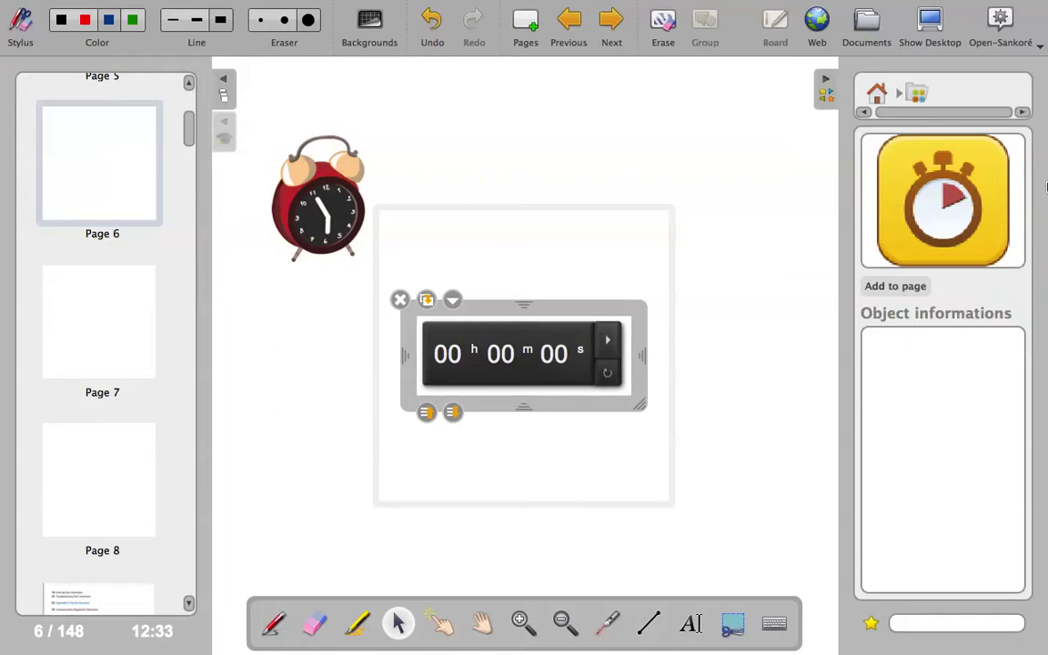
Lower the timer's minutes from 04 down to 00.
{"action": "left_click", "coordinate": [873, 96]}
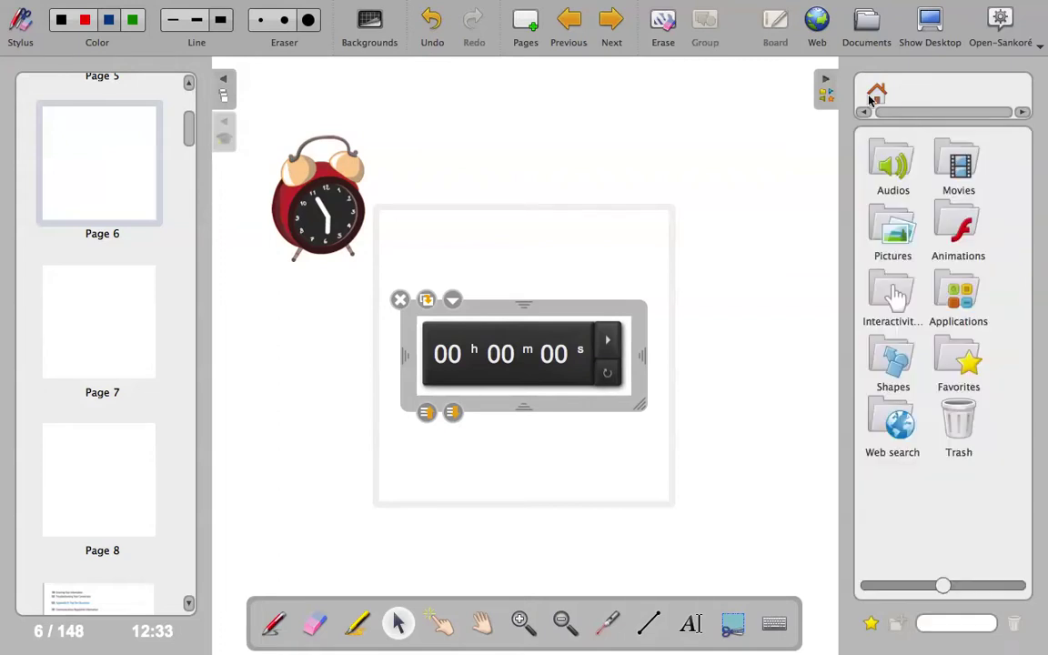
{"action": "mouse_move", "coordinate": [500, 336]}
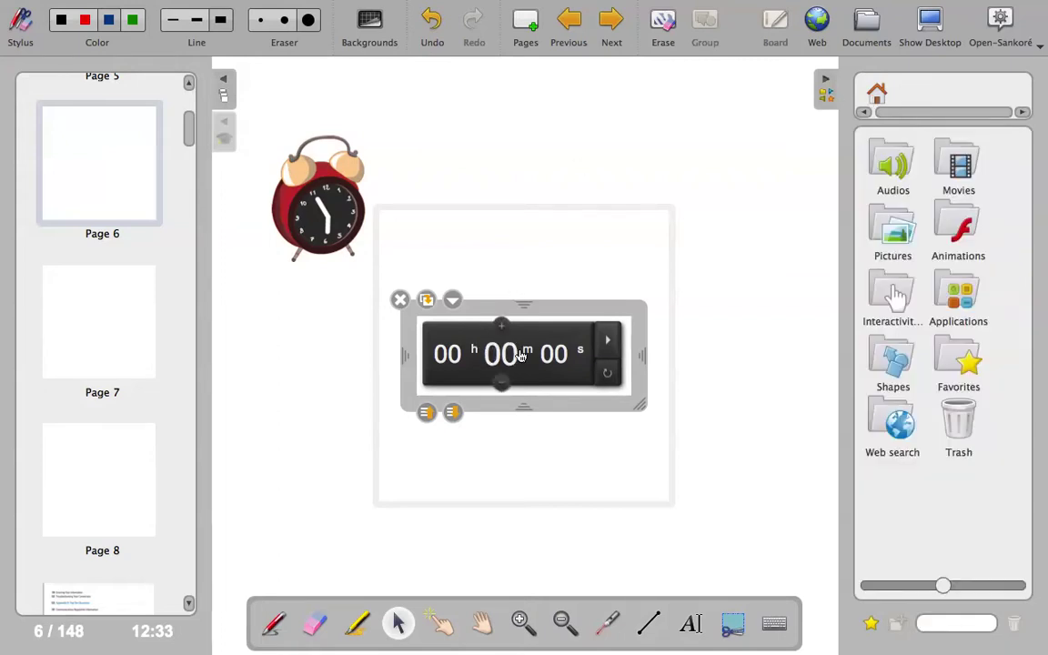
{"action": "scroll", "coordinate": [504, 334], "scroll_direction": "up", "scroll_amount": 4}
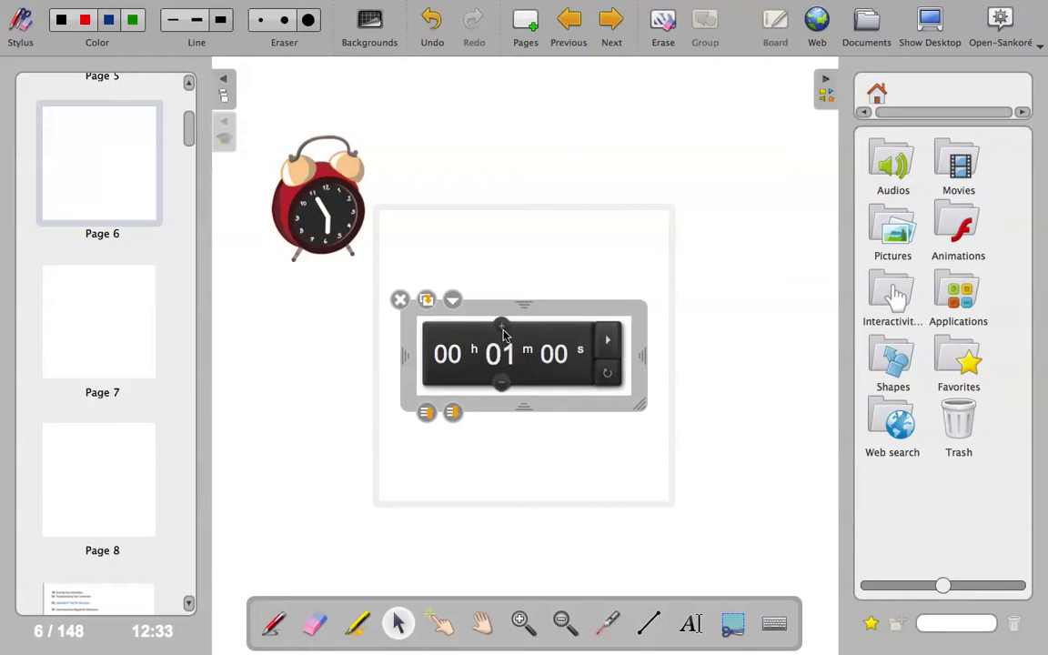
{"action": "left_click", "coordinate": [502, 383]}
{"action": "left_click", "coordinate": [503, 383]}
{"action": "left_click", "coordinate": [502, 383]}
{"action": "mouse_move", "coordinate": [564, 368]}
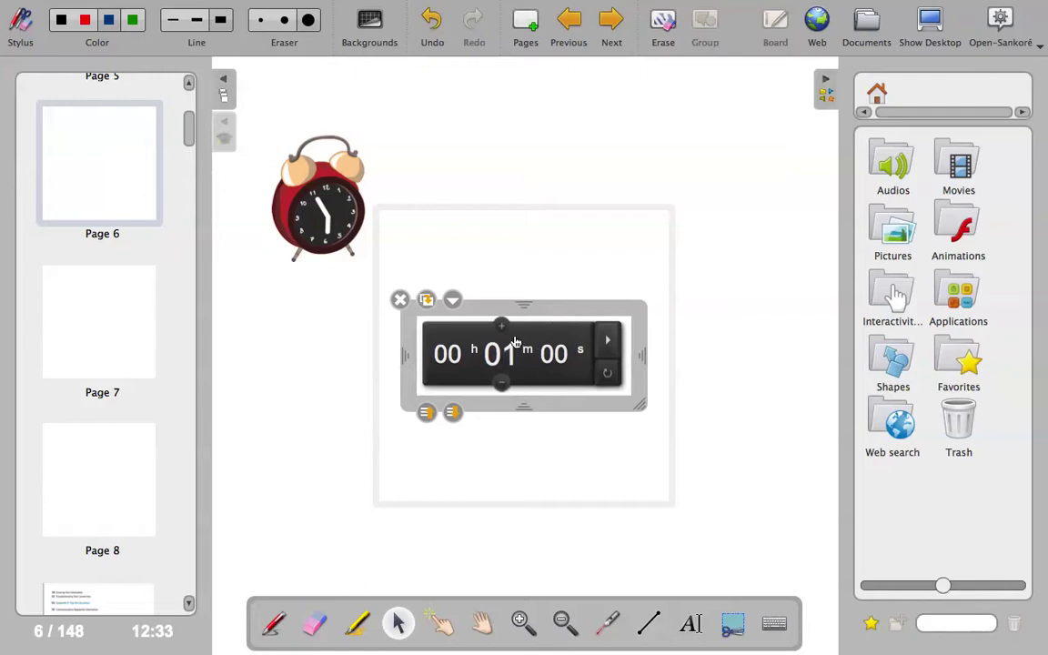
{"action": "mouse_move", "coordinate": [460, 355]}
{"action": "mouse_move", "coordinate": [499, 354]}
{"action": "left_click", "coordinate": [502, 383]}
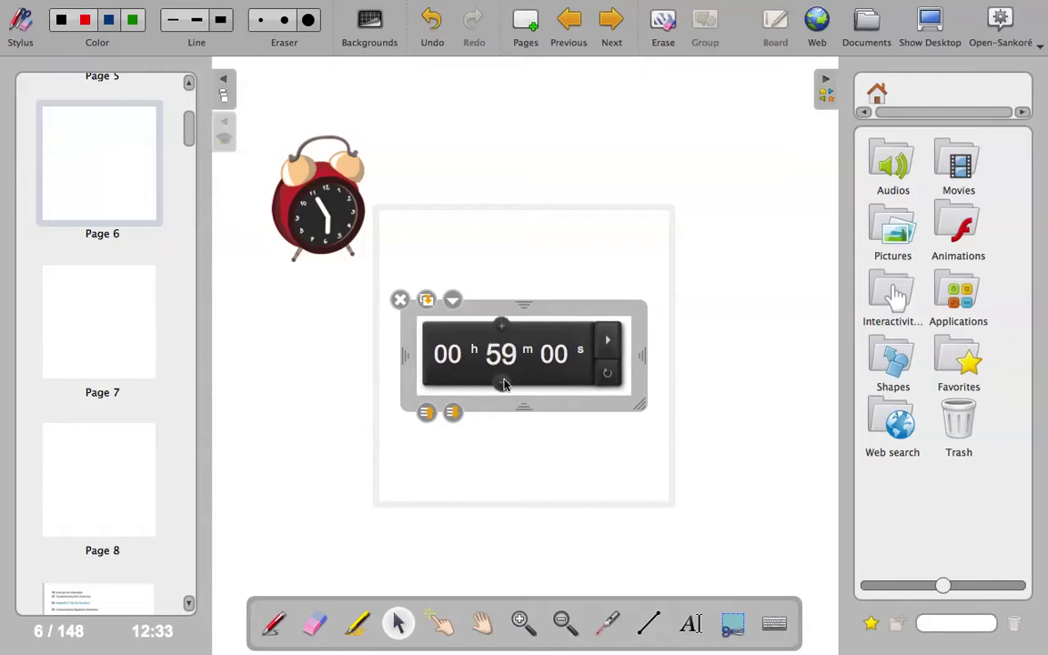
{"action": "left_click", "coordinate": [500, 327]}
Raise the seconds to 6 and run the countdown down to 00:00:00.
{"action": "left_click", "coordinate": [555, 327]}
{"action": "left_click", "coordinate": [555, 327]}
{"action": "left_click", "coordinate": [555, 327]}
{"action": "left_click", "coordinate": [555, 327]}
{"action": "left_click", "coordinate": [554, 327]}
{"action": "left_click", "coordinate": [555, 327]}
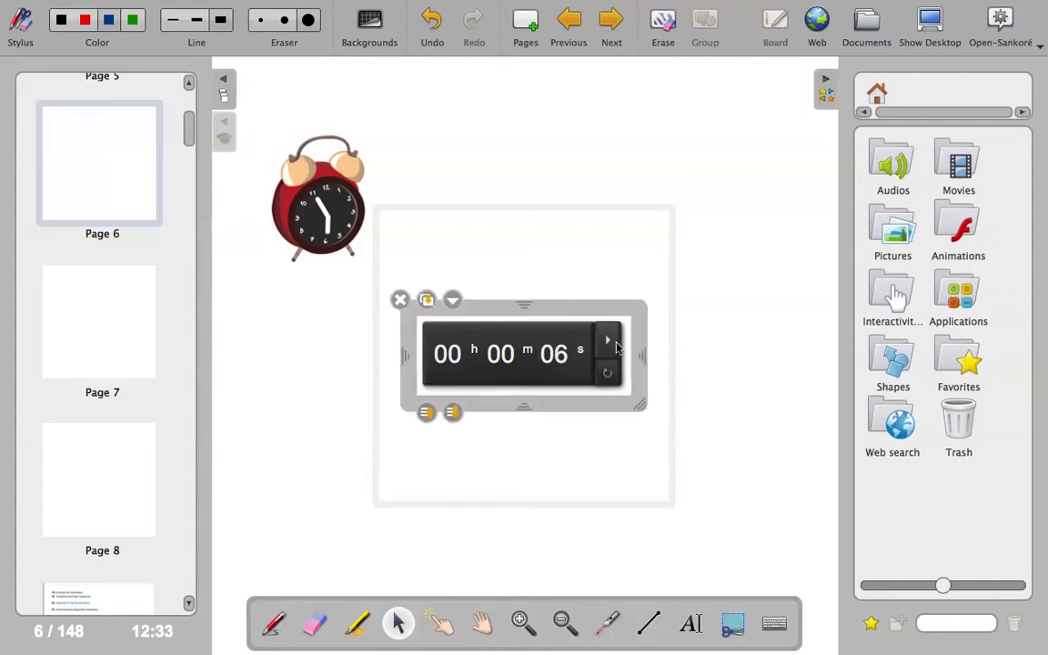
{"action": "left_click", "coordinate": [607, 341]}
Move the timer to the upper right of the page and run a one-second countdown.
{"action": "left_click_drag", "start_coordinate": [555, 310], "coordinate": [725, 87]}
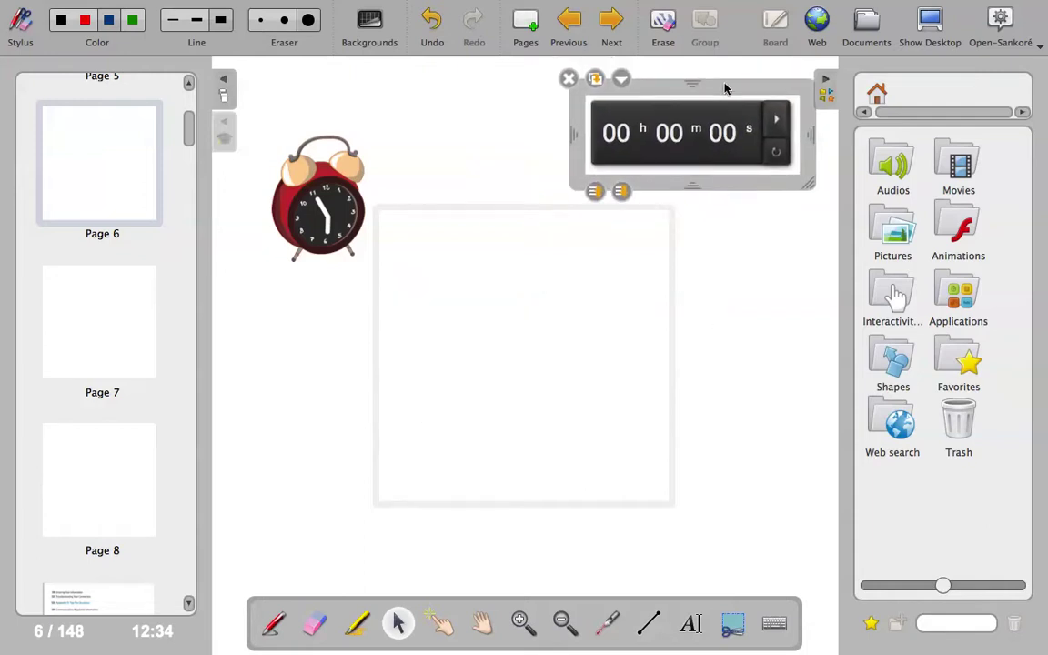
{"action": "left_click", "coordinate": [738, 287]}
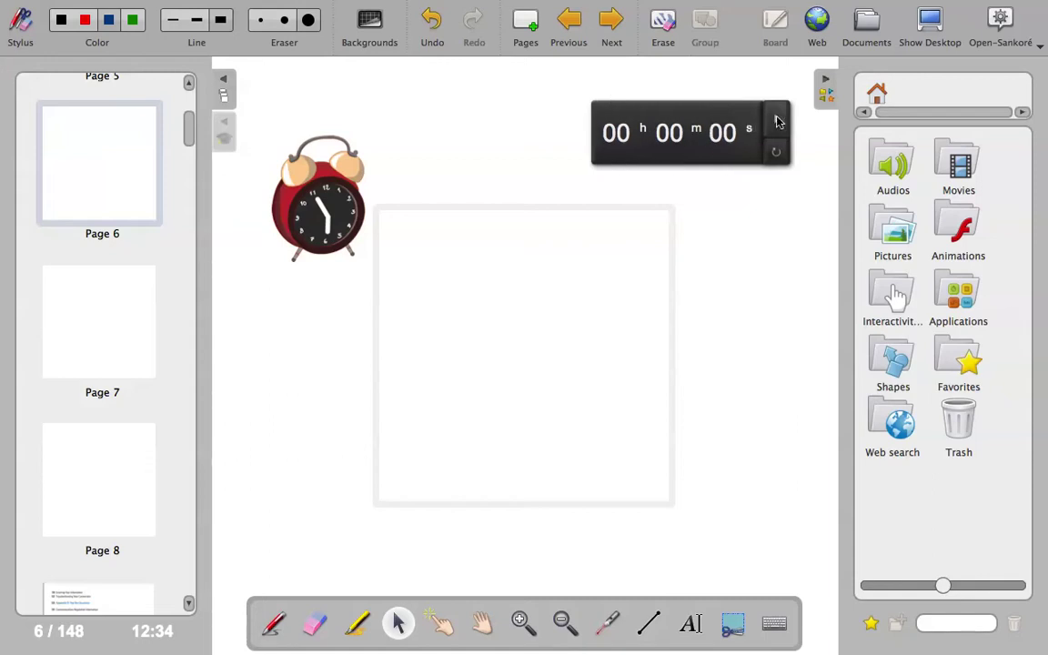
{"action": "left_click", "coordinate": [778, 153]}
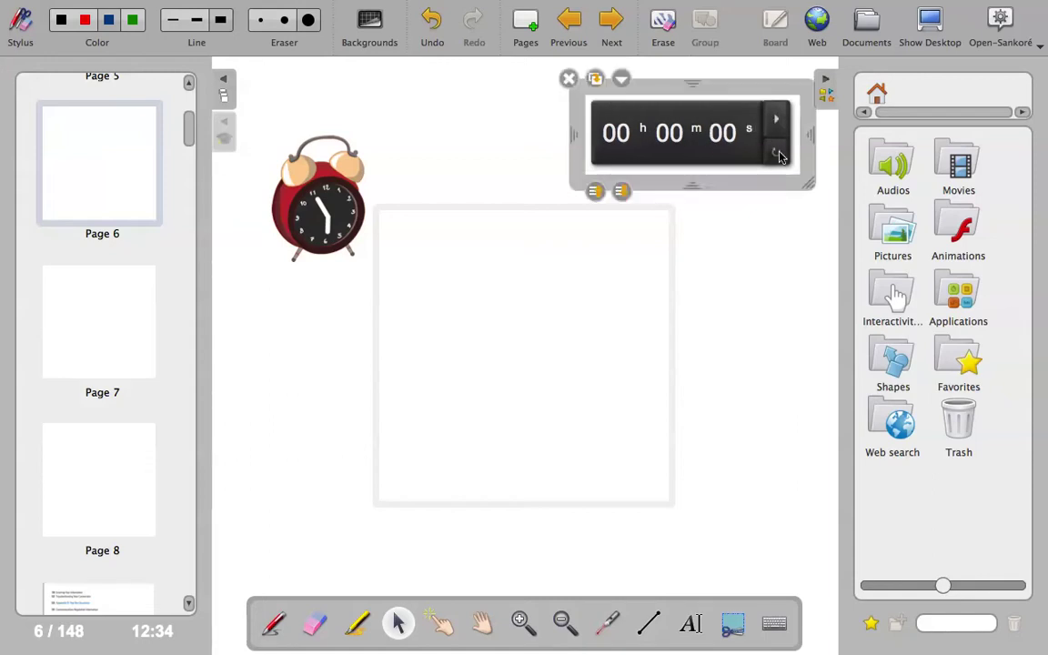
{"action": "left_click", "coordinate": [772, 238]}
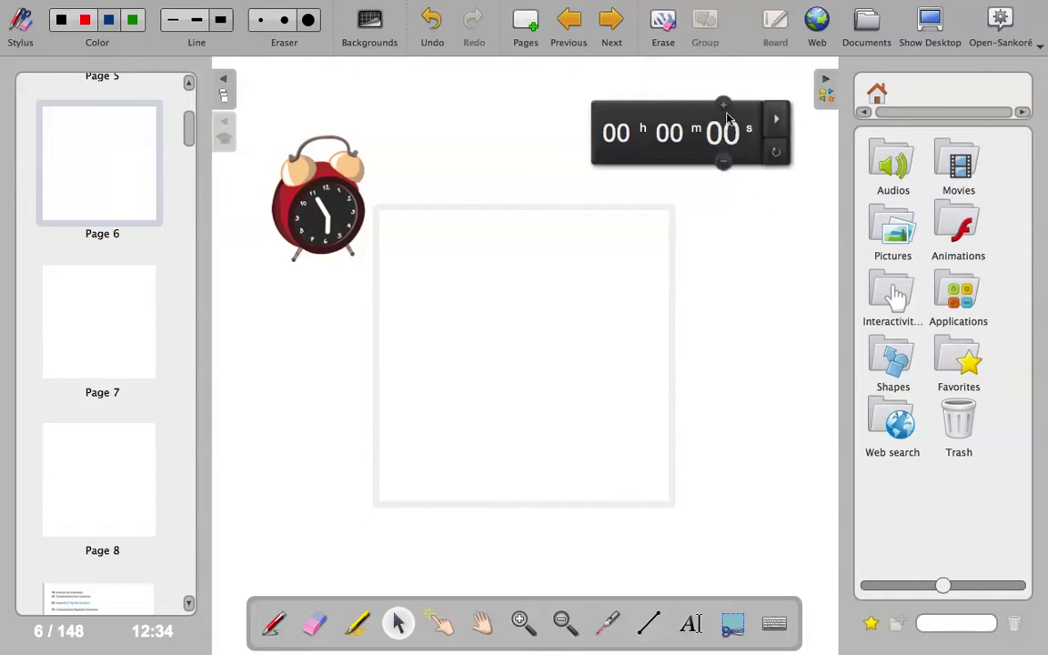
{"action": "left_click", "coordinate": [723, 107]}
{"action": "left_click", "coordinate": [723, 106]}
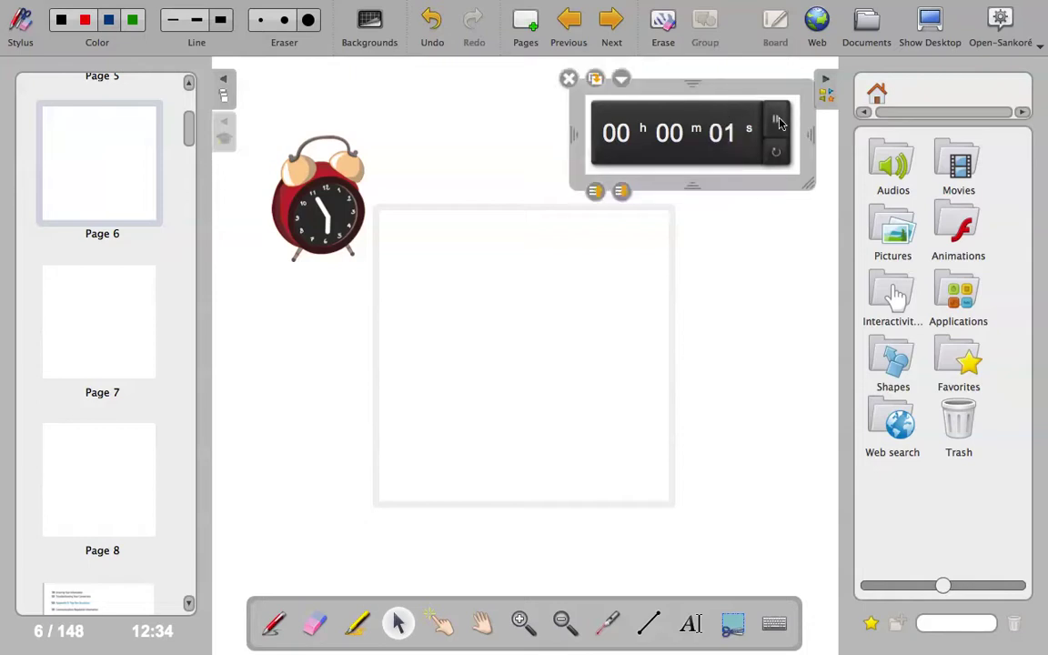
{"action": "left_click", "coordinate": [753, 260]}
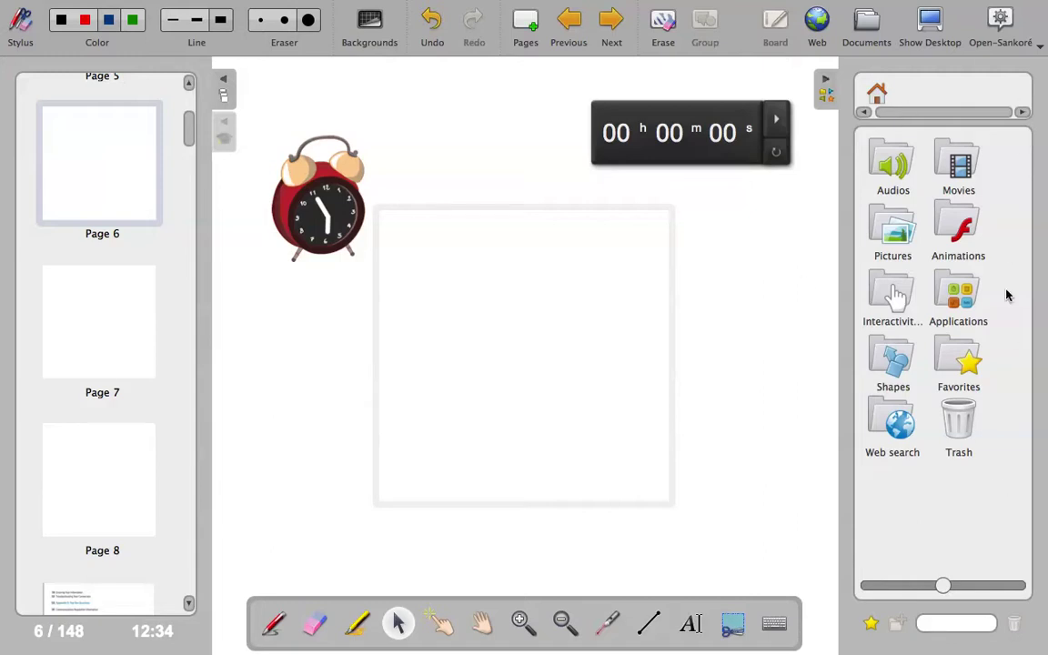
Browse the library's Interactivities folder and add the Choisir quiz to the page.
{"action": "left_click", "coordinate": [961, 304]}
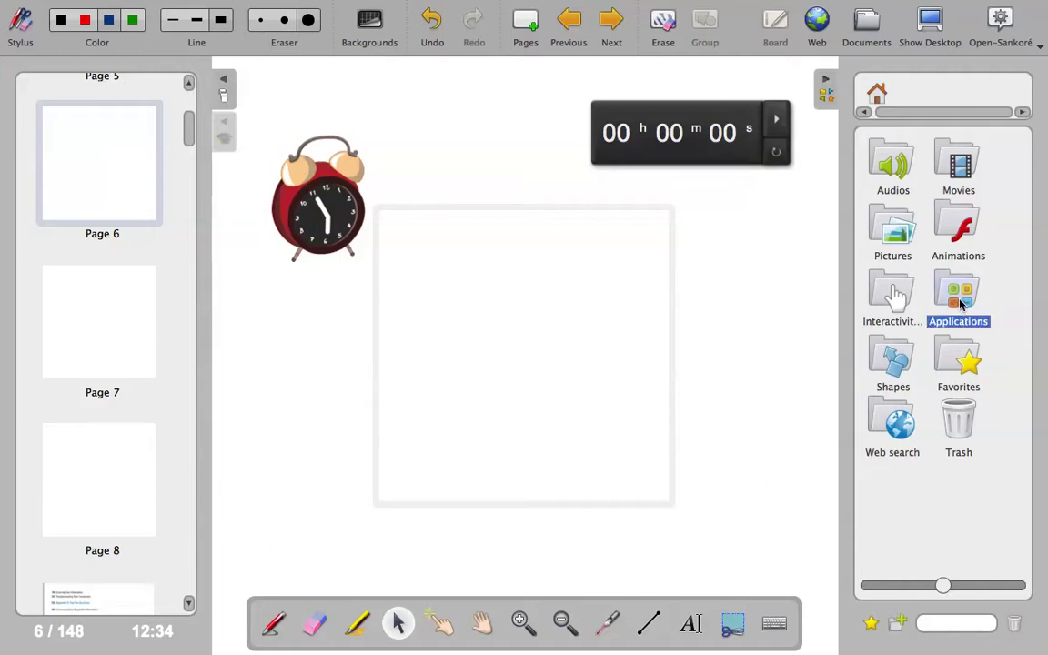
{"action": "left_click", "coordinate": [877, 92]}
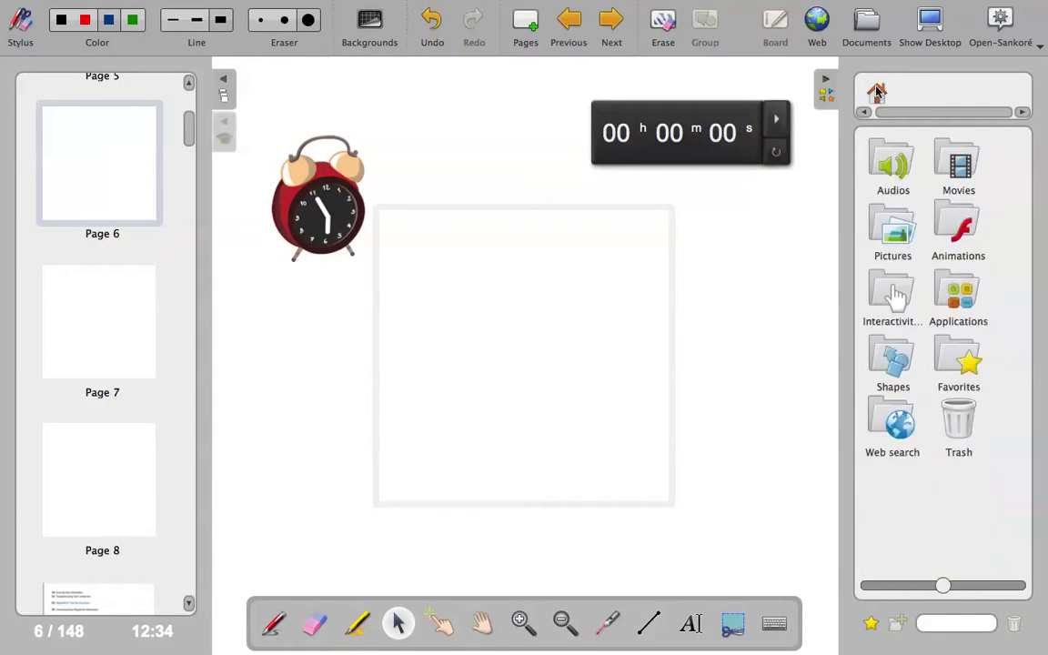
{"action": "left_click", "coordinate": [893, 299]}
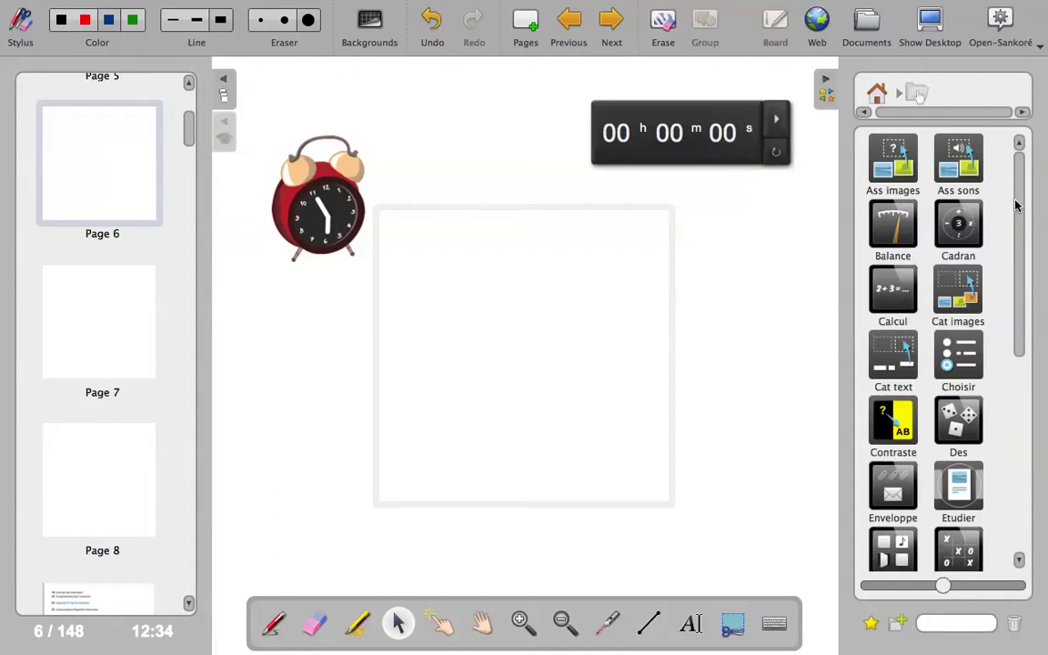
{"action": "scroll", "coordinate": [1016, 207], "scroll_direction": "down", "scroll_amount": 10}
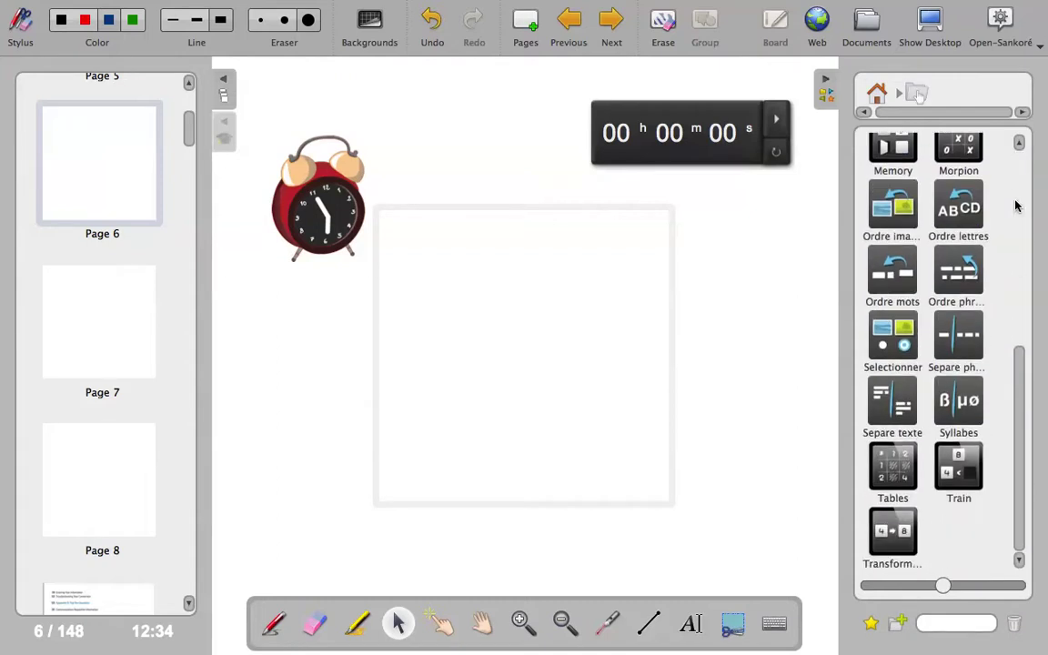
{"action": "scroll", "coordinate": [1016, 207], "scroll_direction": "up", "scroll_amount": 10}
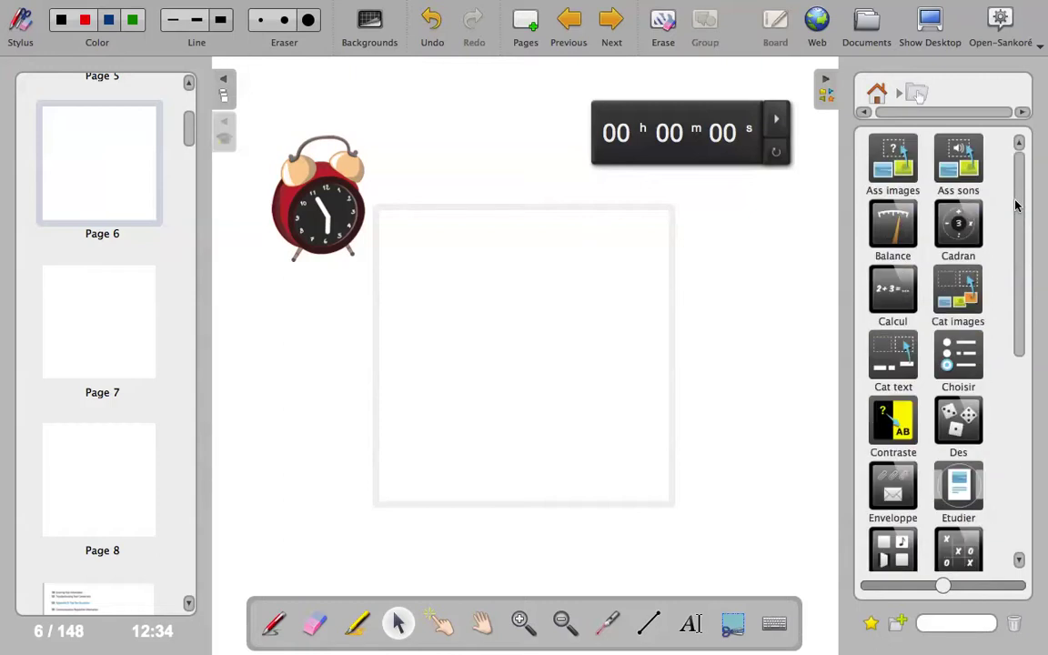
{"action": "left_click", "coordinate": [960, 359]}
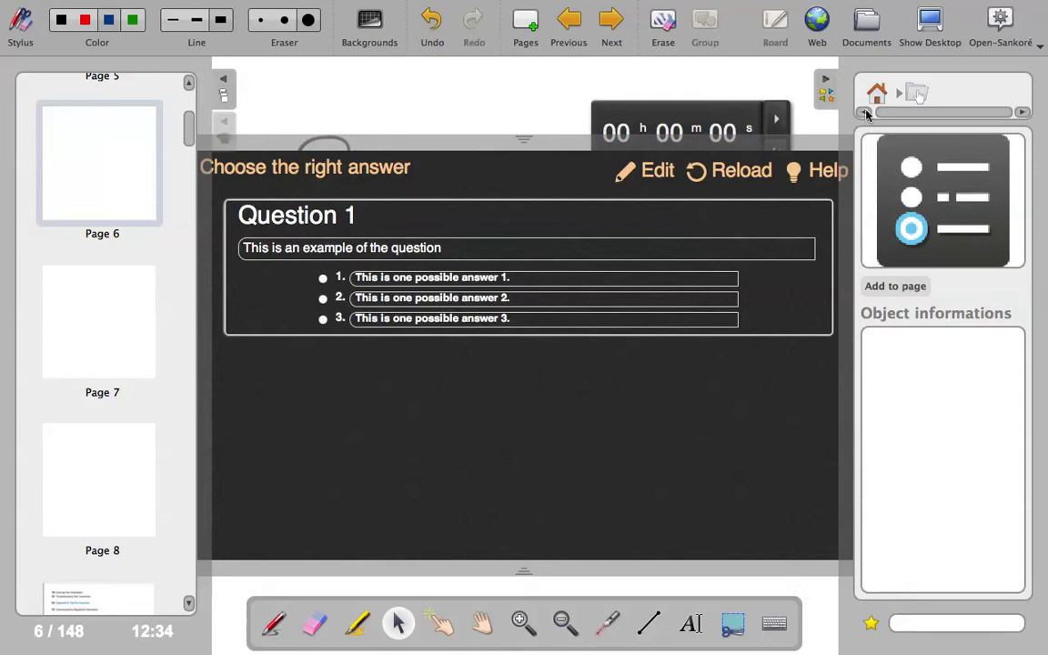
Hide the library, shrink the quiz and move it below the alarm clock and timer.
{"action": "left_click", "coordinate": [827, 84]}
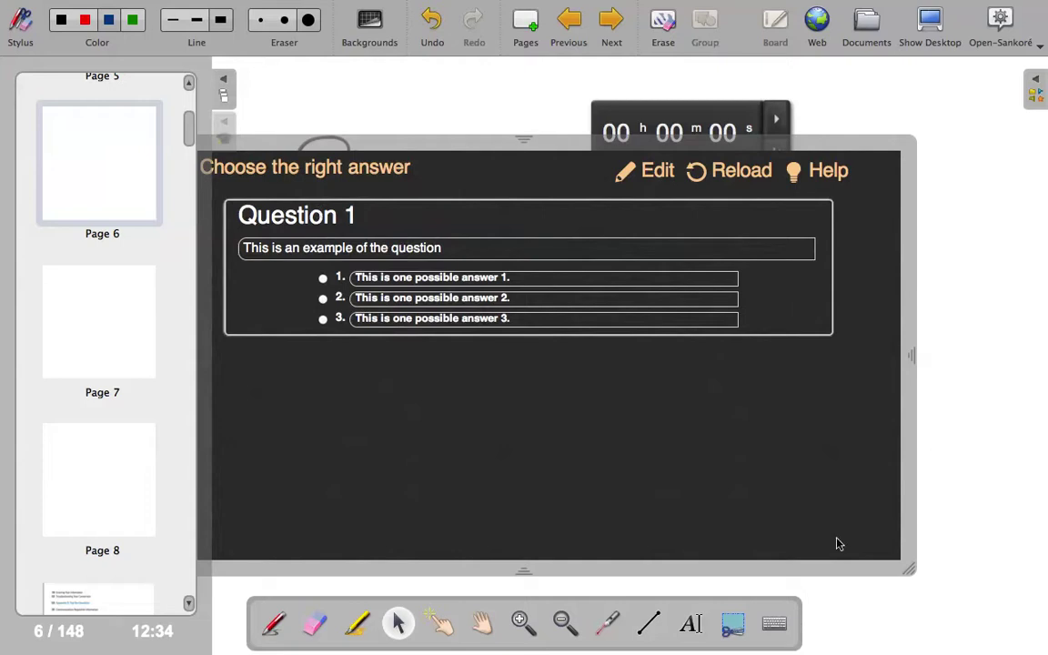
{"action": "left_click_drag", "start_coordinate": [912, 573], "coordinate": [846, 399]}
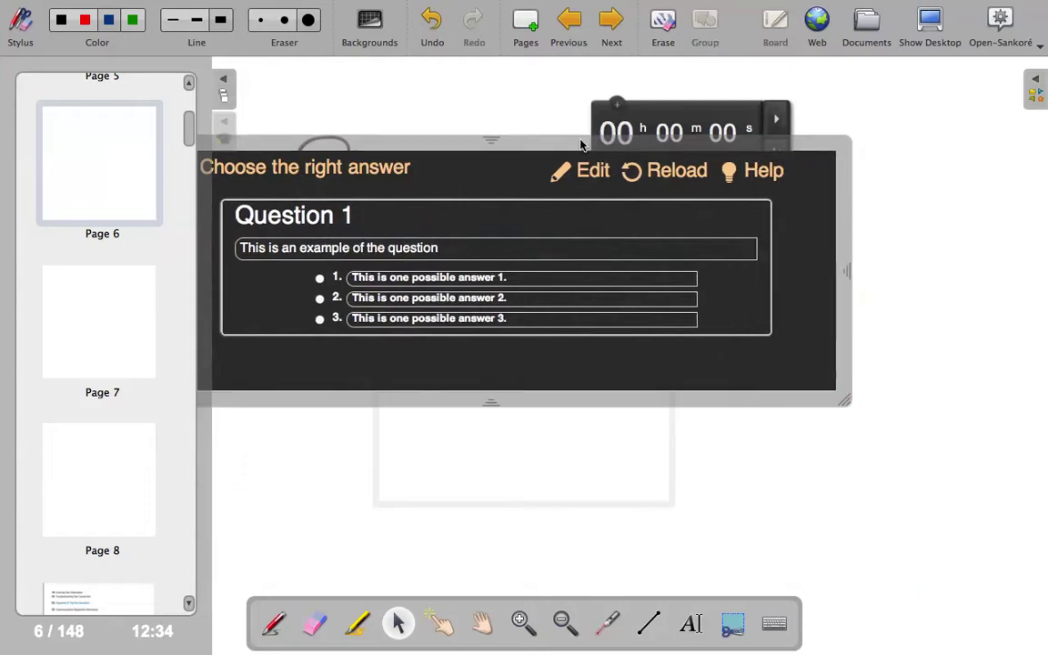
{"action": "left_click_drag", "start_coordinate": [588, 143], "coordinate": [678, 275]}
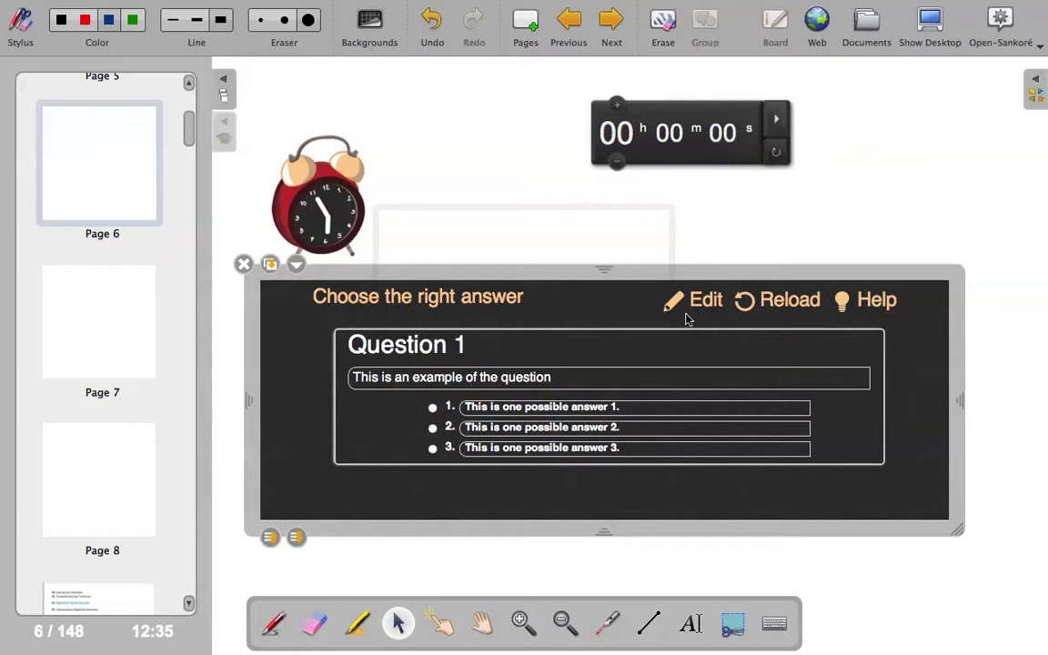
Switch the quiz into editing mode and mark answer A1 as the right answer.
{"action": "left_click", "coordinate": [705, 303]}
{"action": "left_click", "coordinate": [455, 400]}
{"action": "left_click", "coordinate": [402, 453]}
{"action": "left_click", "coordinate": [401, 453]}
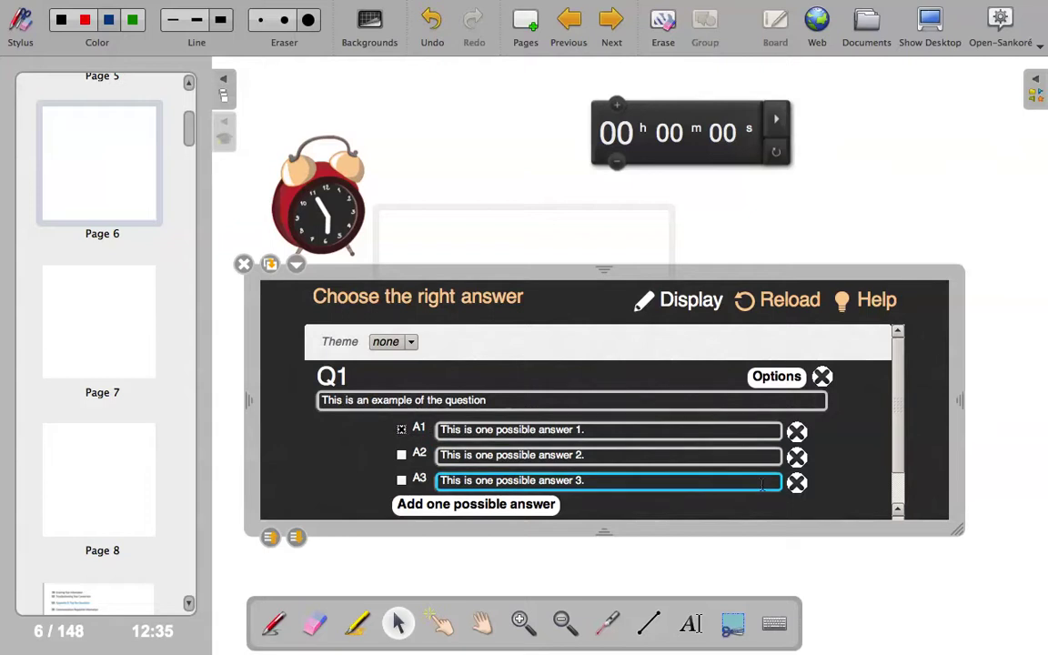
Set the quiz theme to slate.
{"action": "left_click", "coordinate": [411, 342]}
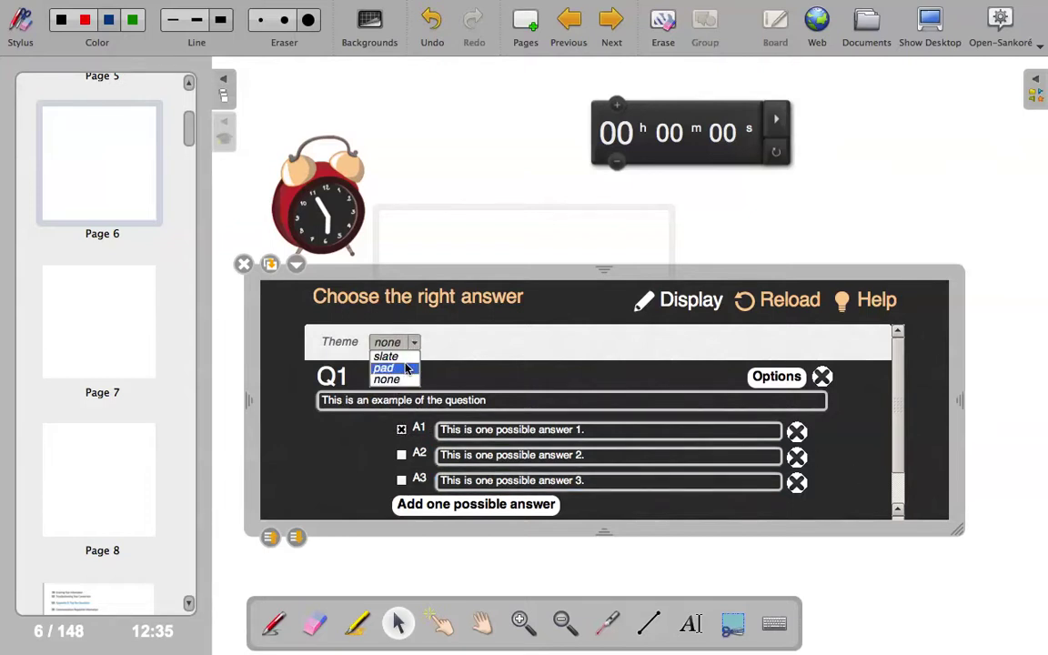
{"action": "left_click", "coordinate": [406, 367]}
{"action": "left_click", "coordinate": [411, 343]}
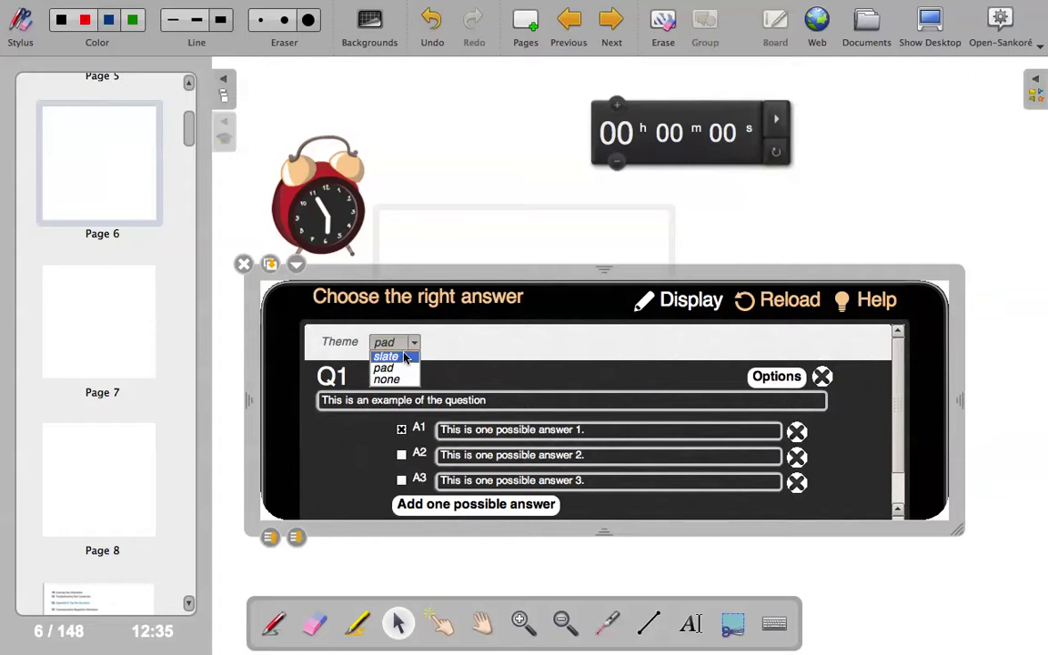
{"action": "left_click", "coordinate": [404, 358]}
Replace the sample question with 'Is it snowing today?'.
{"action": "left_click", "coordinate": [434, 402]}
{"action": "left_click_drag", "start_coordinate": [491, 405], "coordinate": [281, 395]}
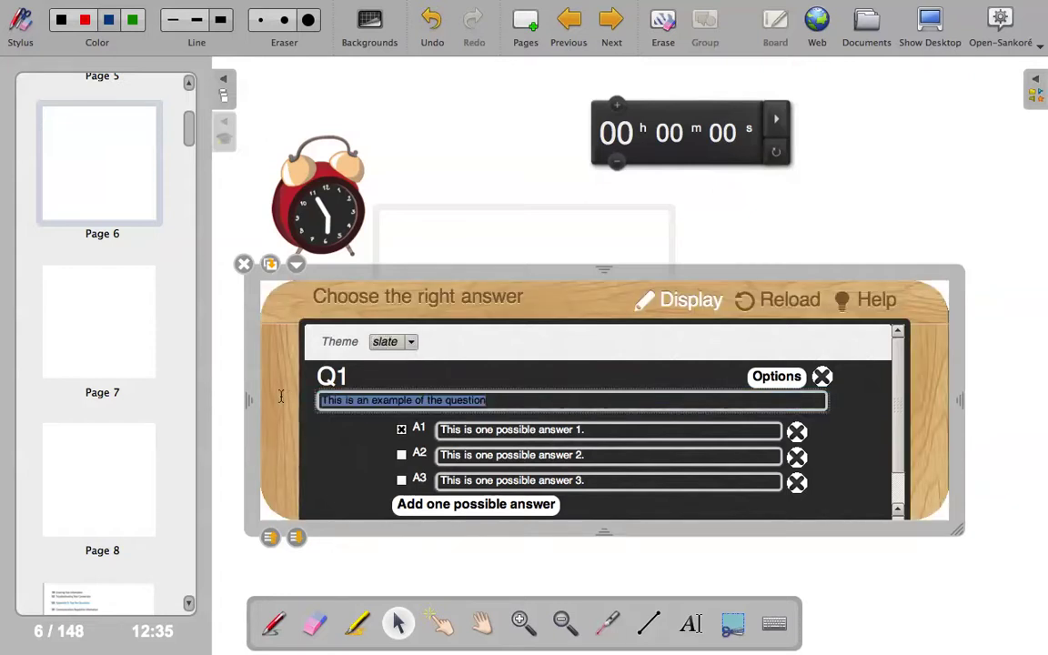
{"action": "key", "text": "BackSpace"}
{"action": "type", "text": "Is it snowing today?"}
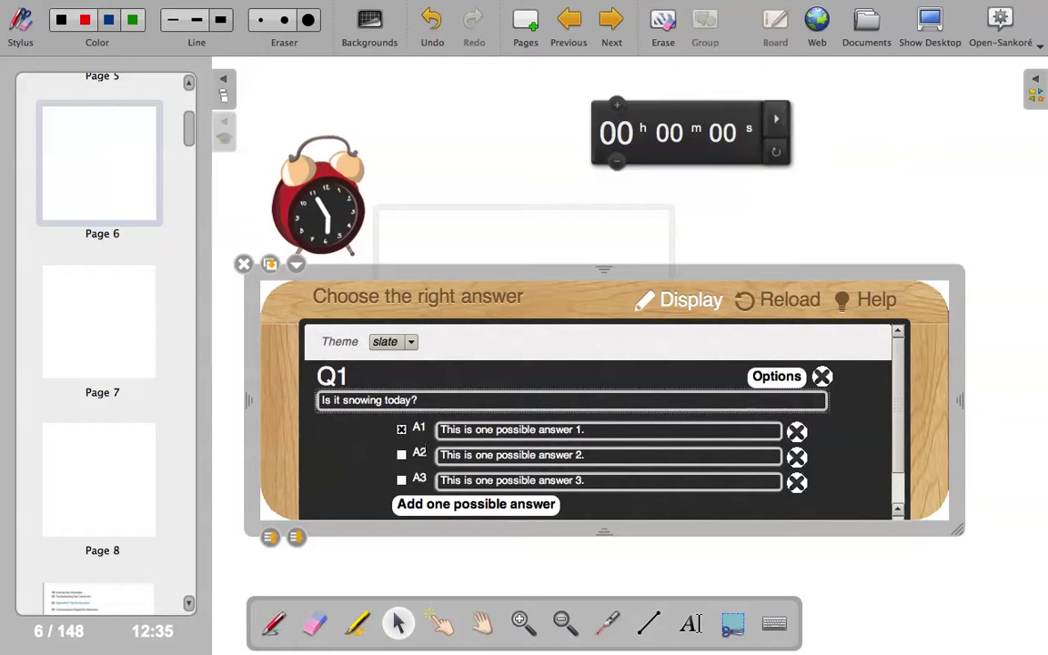
Enter the answers Yes, No and Unsure in place of the placeholders.
{"action": "left_click", "coordinate": [574, 436]}
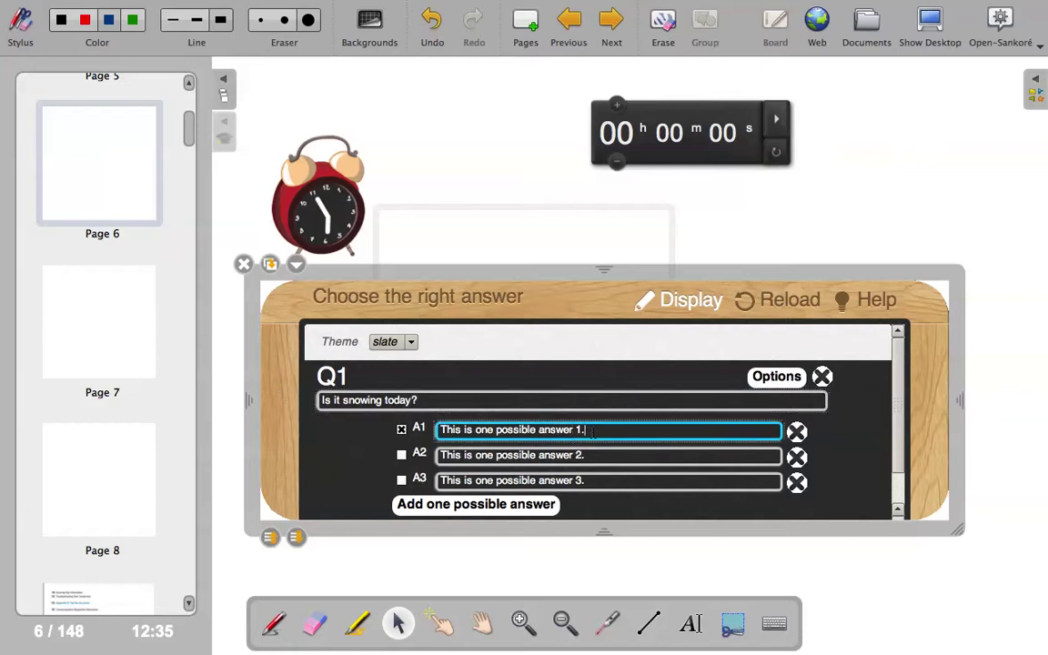
{"action": "left_click_drag", "start_coordinate": [592, 431], "coordinate": [439, 431]}
{"action": "type", "text": "Yes"}
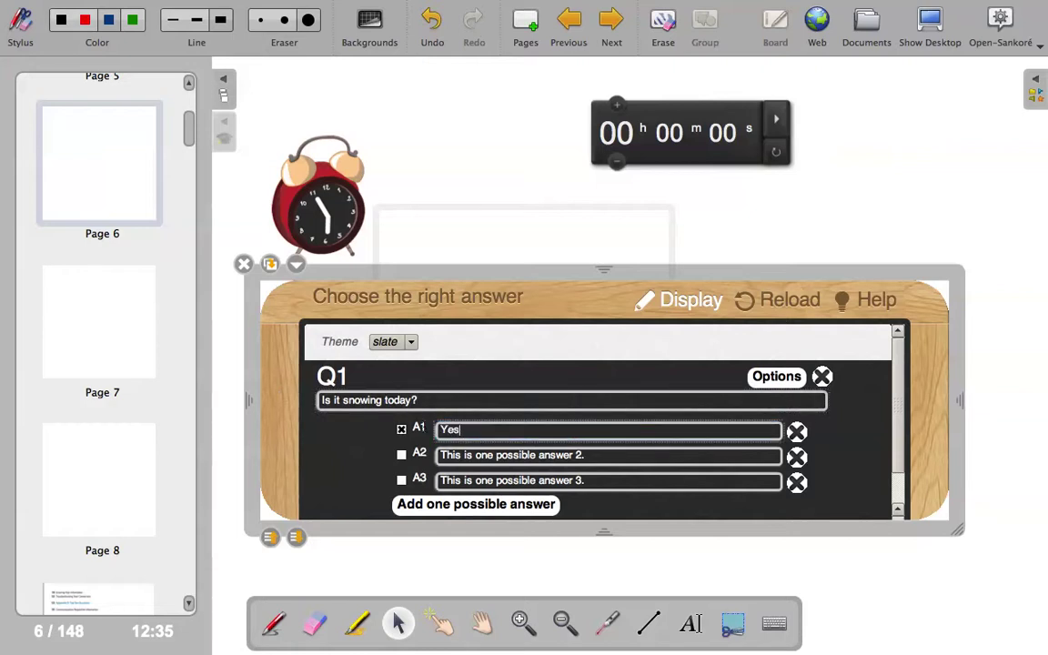
{"action": "left_click", "coordinate": [608, 457]}
{"action": "left_click_drag", "start_coordinate": [613, 460], "coordinate": [435, 456]}
{"action": "type", "text": "No"}
{"action": "left_click", "coordinate": [603, 480]}
{"action": "left_click_drag", "start_coordinate": [589, 480], "coordinate": [421, 480]}
{"action": "type", "text": "Unsure"}
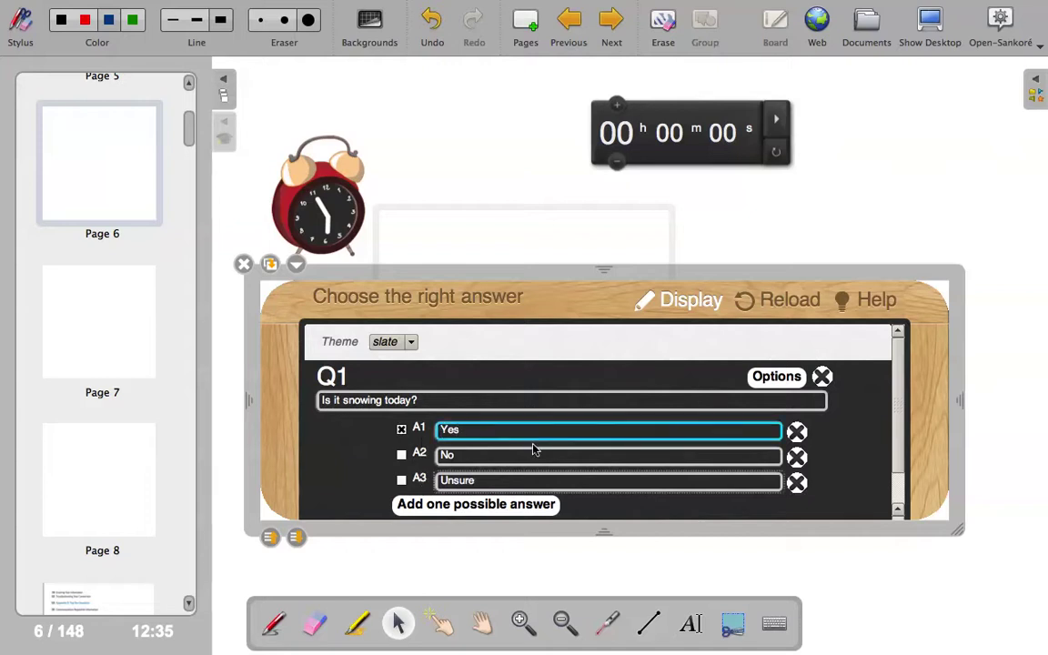
Show the quiz's display options, enlarge the widget and move it higher on the page.
{"action": "left_click", "coordinate": [778, 381]}
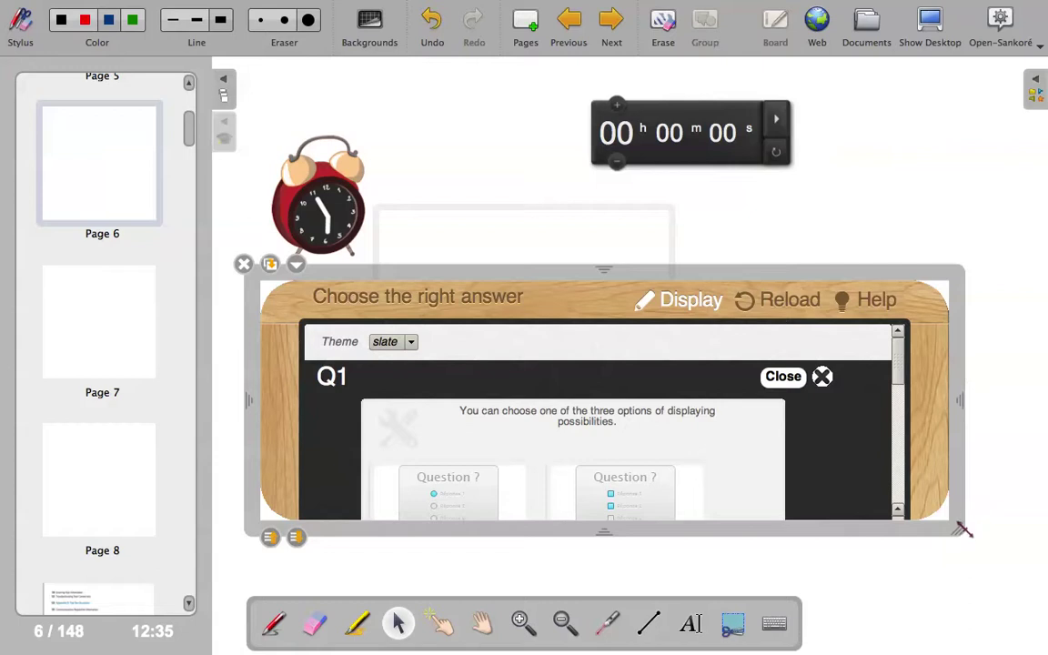
{"action": "left_click_drag", "start_coordinate": [958, 529], "coordinate": [950, 622]}
{"action": "left_click_drag", "start_coordinate": [585, 259], "coordinate": [588, 138]}
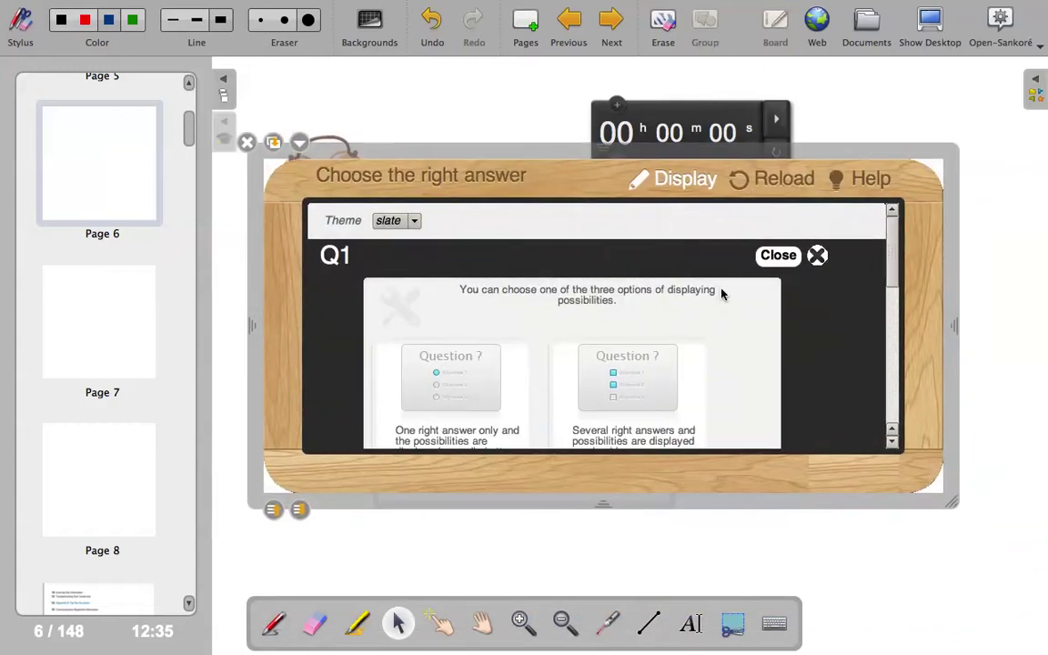
{"action": "left_click_drag", "start_coordinate": [960, 512], "coordinate": [930, 587]}
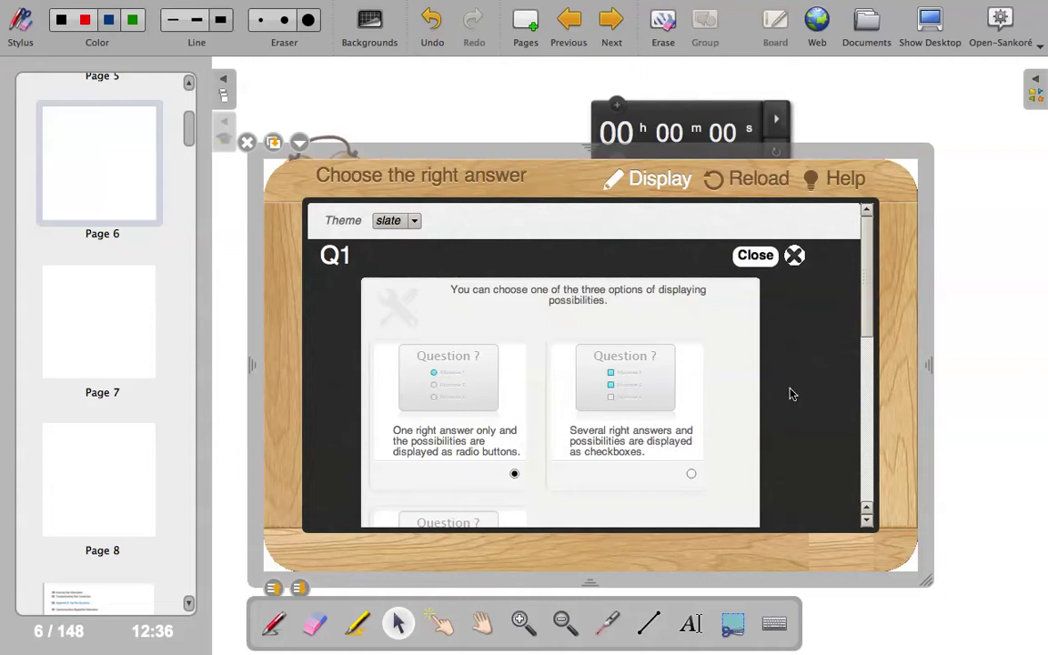
Review the display options, close them, and switch the quiz to its answering view.
{"action": "scroll", "coordinate": [789, 394], "scroll_direction": "down", "scroll_amount": 3}
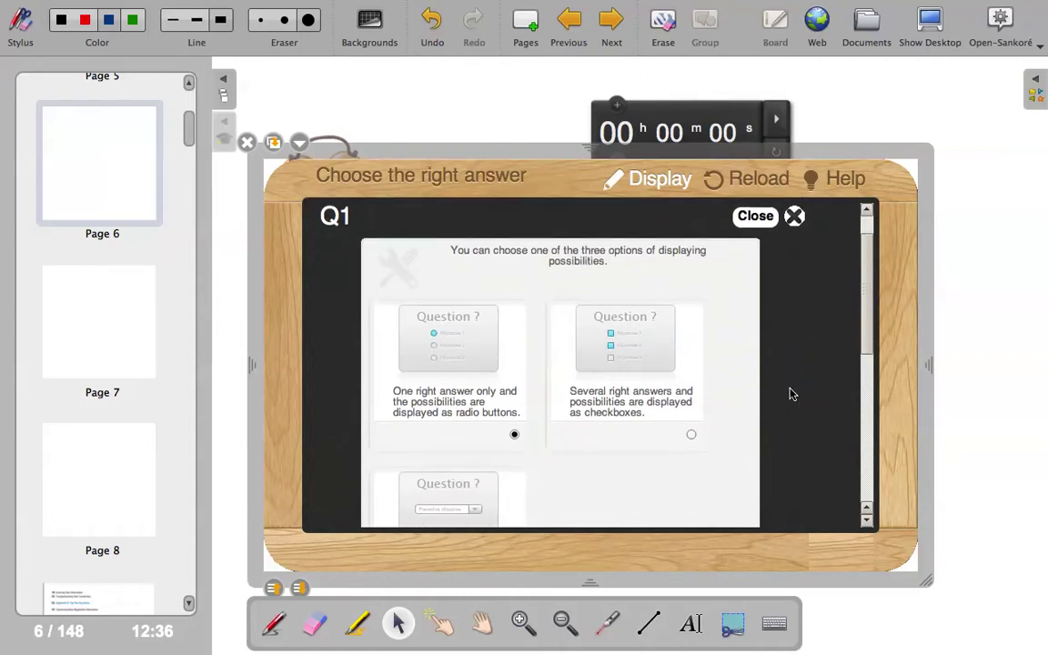
{"action": "scroll", "coordinate": [789, 394], "scroll_direction": "down", "scroll_amount": 3}
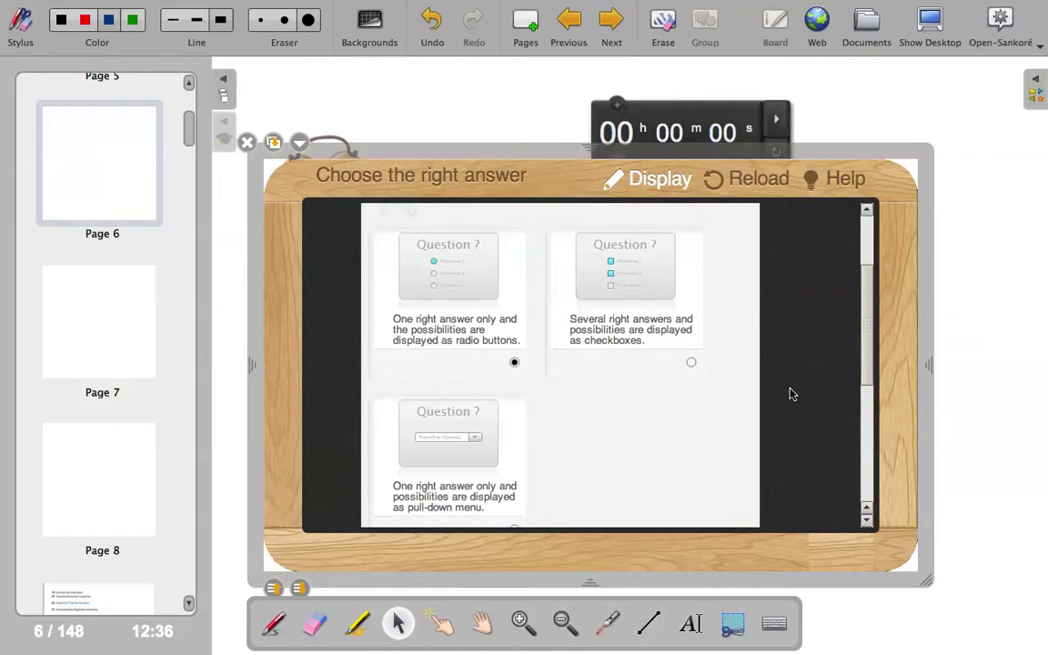
{"action": "scroll", "coordinate": [790, 394], "scroll_direction": "down", "scroll_amount": 3}
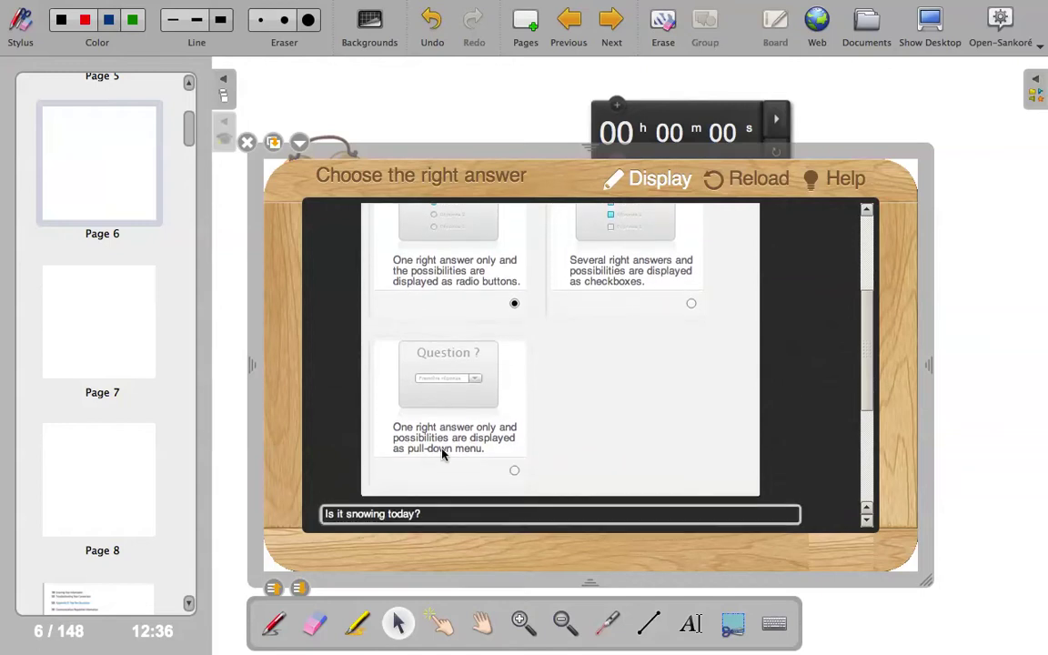
{"action": "scroll", "coordinate": [575, 433], "scroll_direction": "down", "scroll_amount": 3}
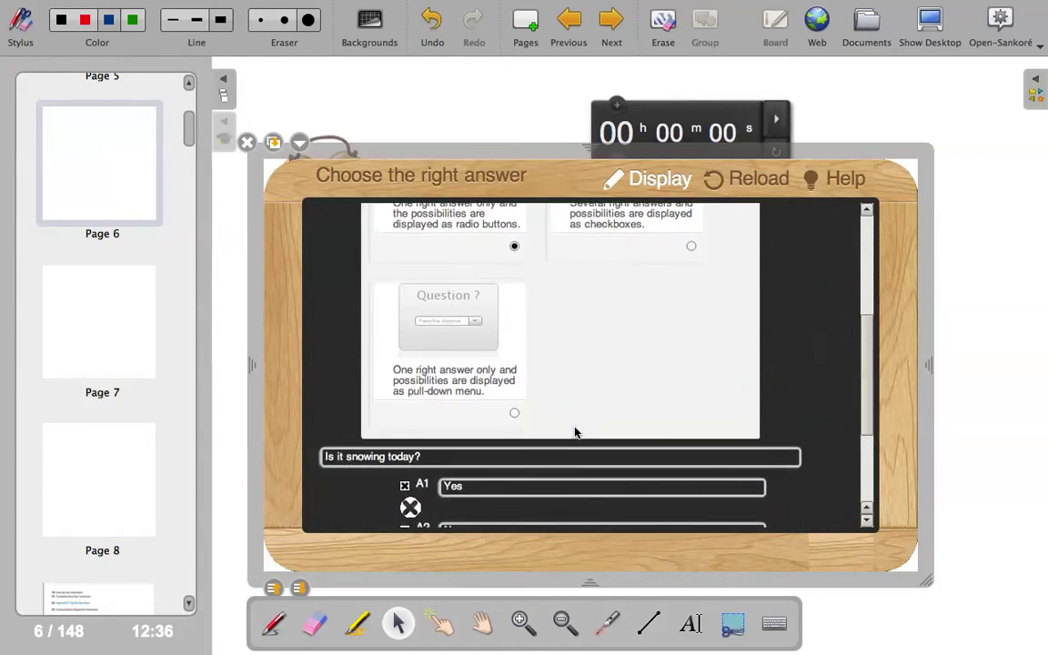
{"action": "scroll", "coordinate": [575, 433], "scroll_direction": "down", "scroll_amount": 3}
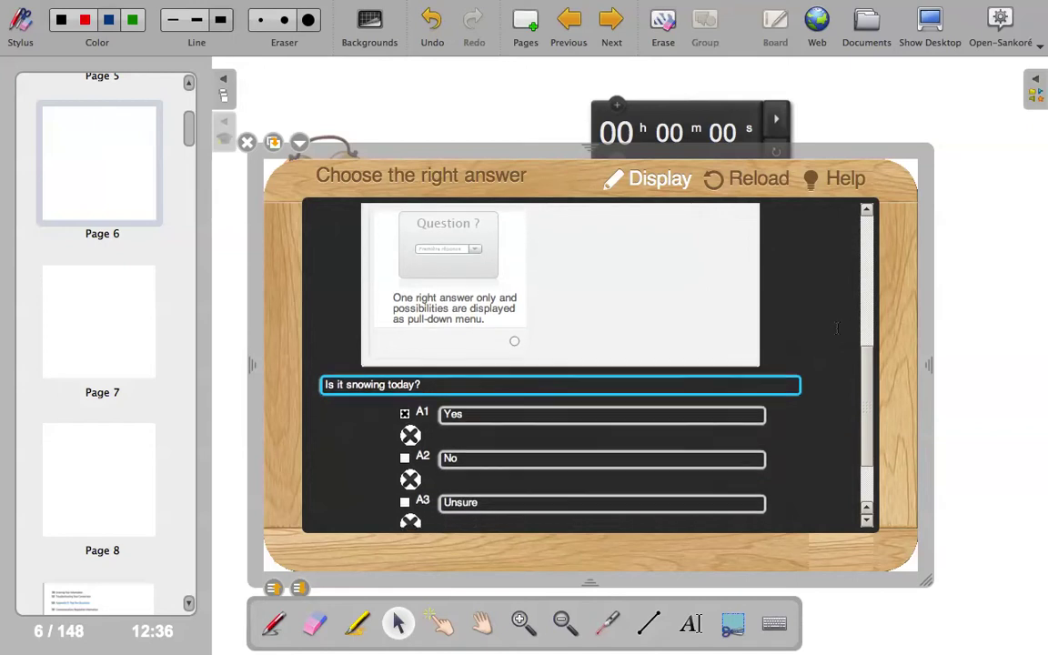
{"action": "scroll", "coordinate": [828, 345], "scroll_direction": "down", "scroll_amount": 3}
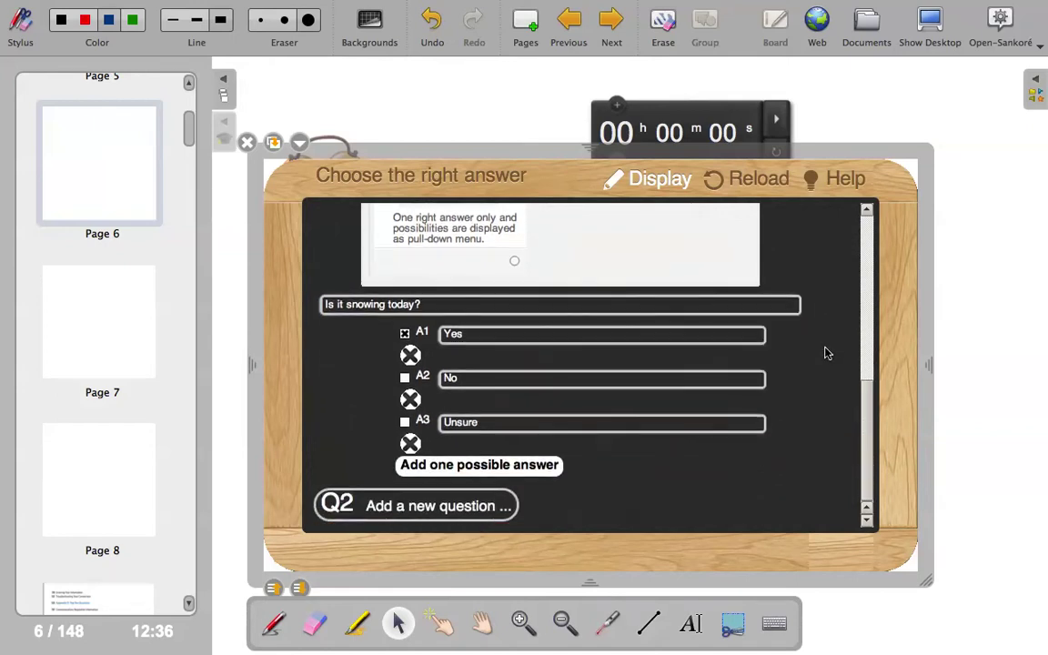
{"action": "scroll", "coordinate": [826, 353], "scroll_direction": "up", "scroll_amount": 5}
{"action": "scroll", "coordinate": [826, 353], "scroll_direction": "up", "scroll_amount": 8}
{"action": "scroll", "coordinate": [826, 365], "scroll_direction": "down", "scroll_amount": 12}
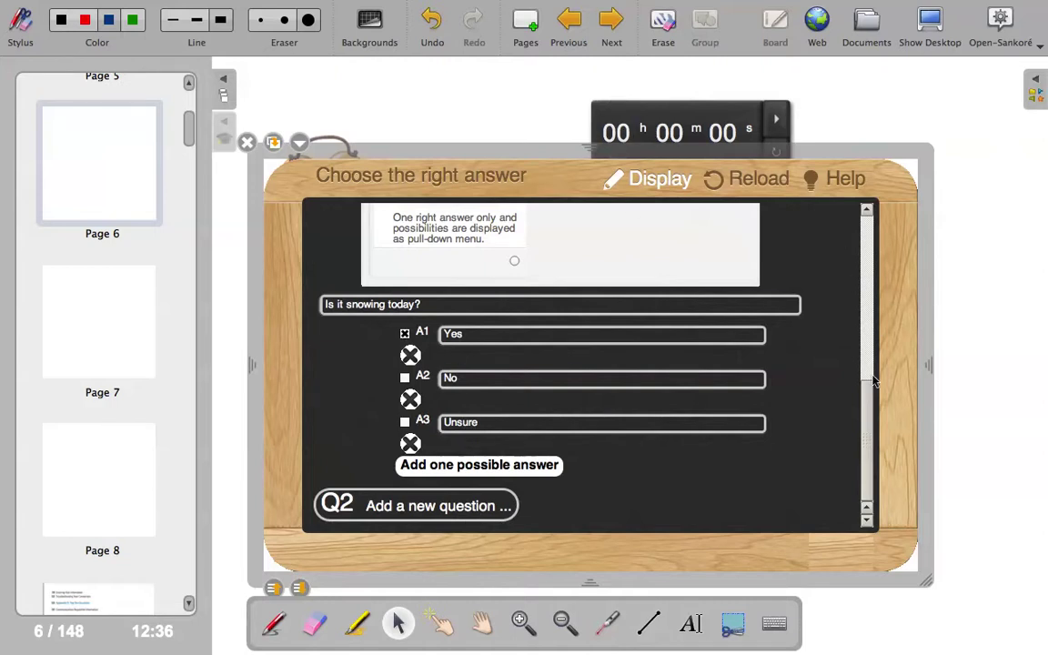
{"action": "left_click_drag", "start_coordinate": [868, 416], "coordinate": [867, 227]}
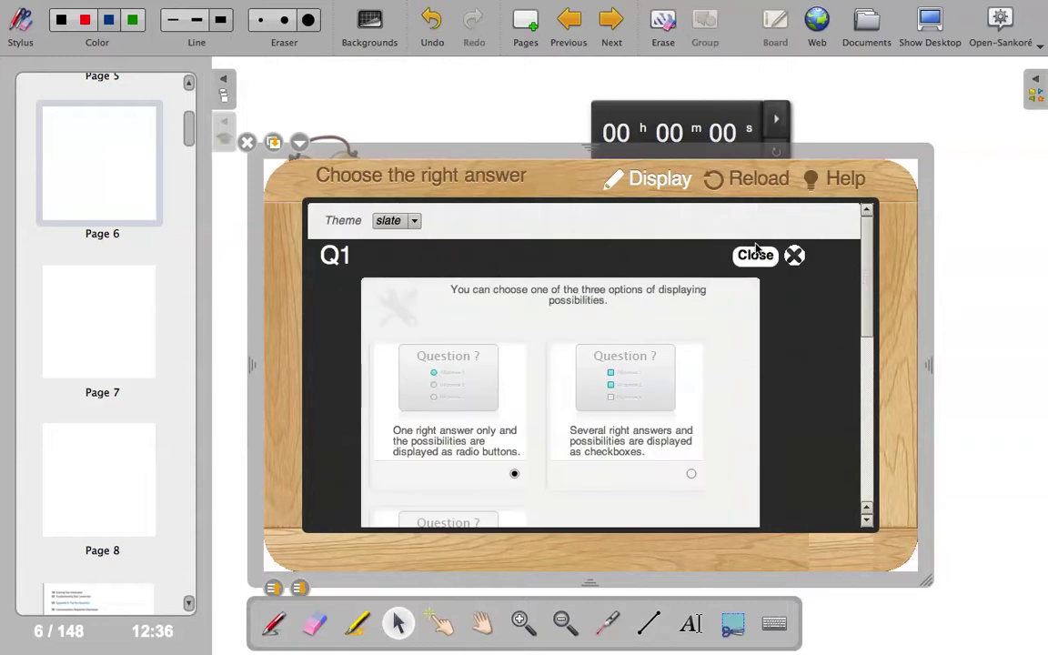
{"action": "left_click", "coordinate": [755, 254]}
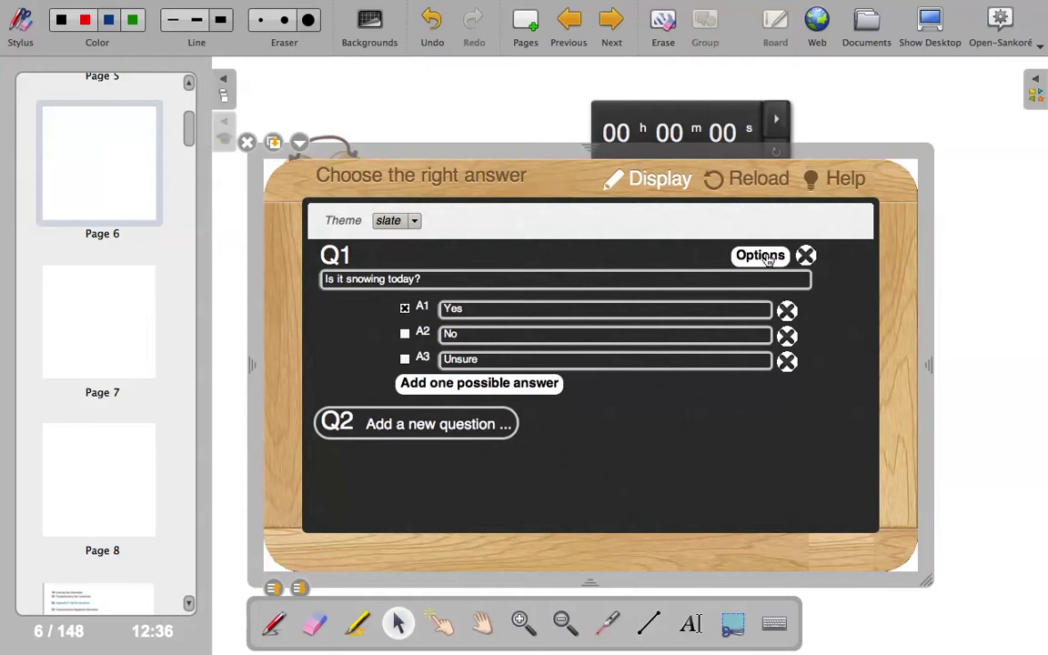
{"action": "left_click", "coordinate": [769, 182]}
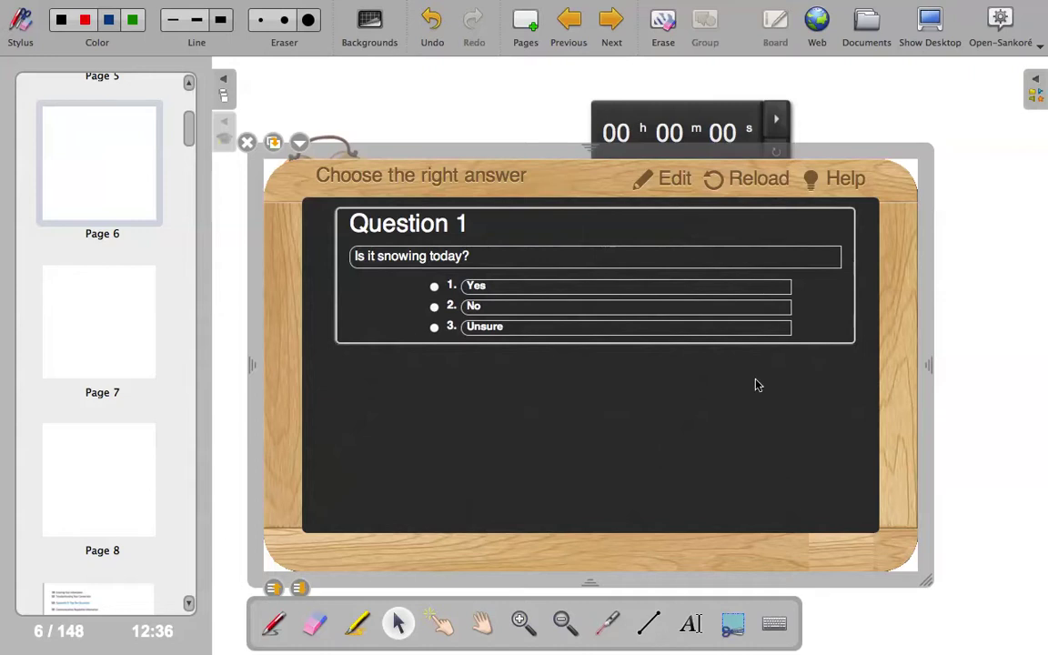
Make the quiz wider and shorter, then test it by answering No, Unsure and Yes.
{"action": "left_click_drag", "start_coordinate": [926, 578], "coordinate": [949, 423]}
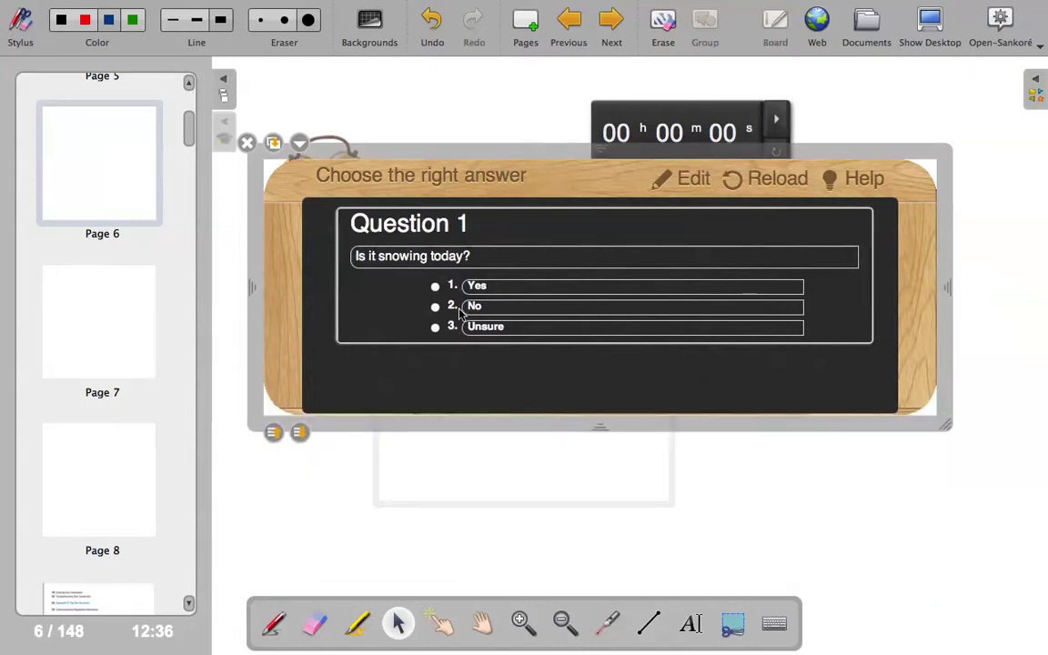
{"action": "left_click", "coordinate": [435, 308]}
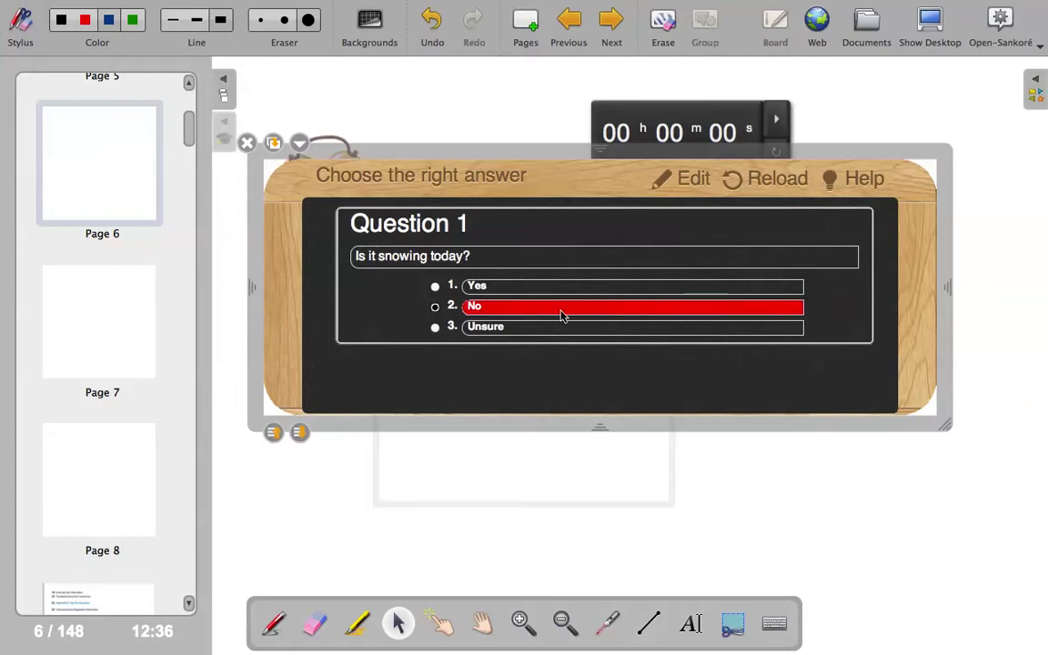
{"action": "left_click", "coordinate": [436, 327]}
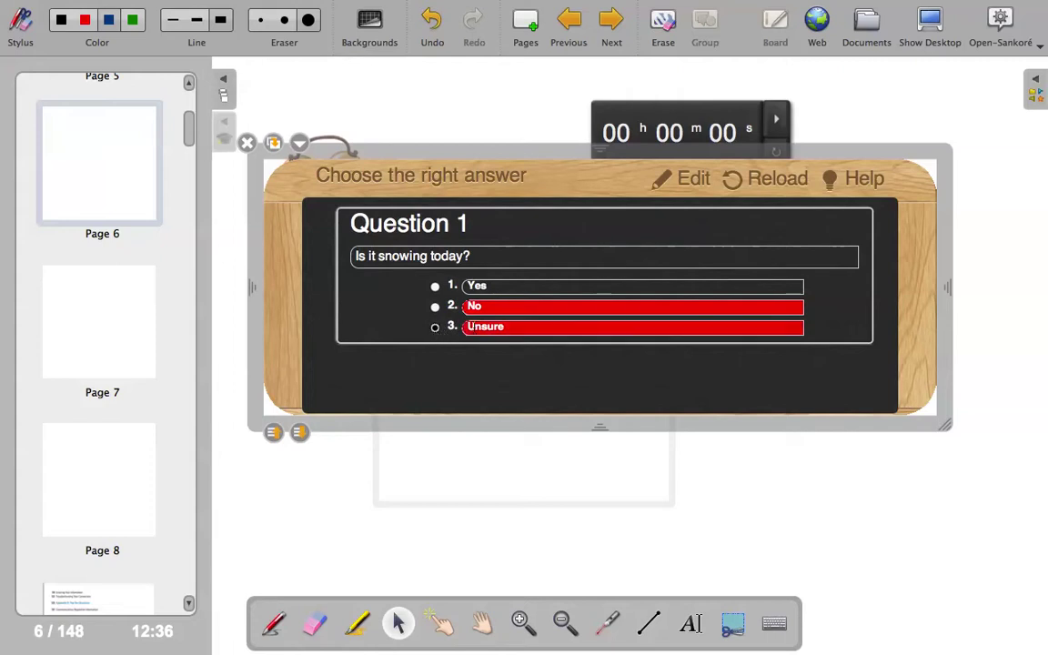
{"action": "left_click", "coordinate": [435, 287]}
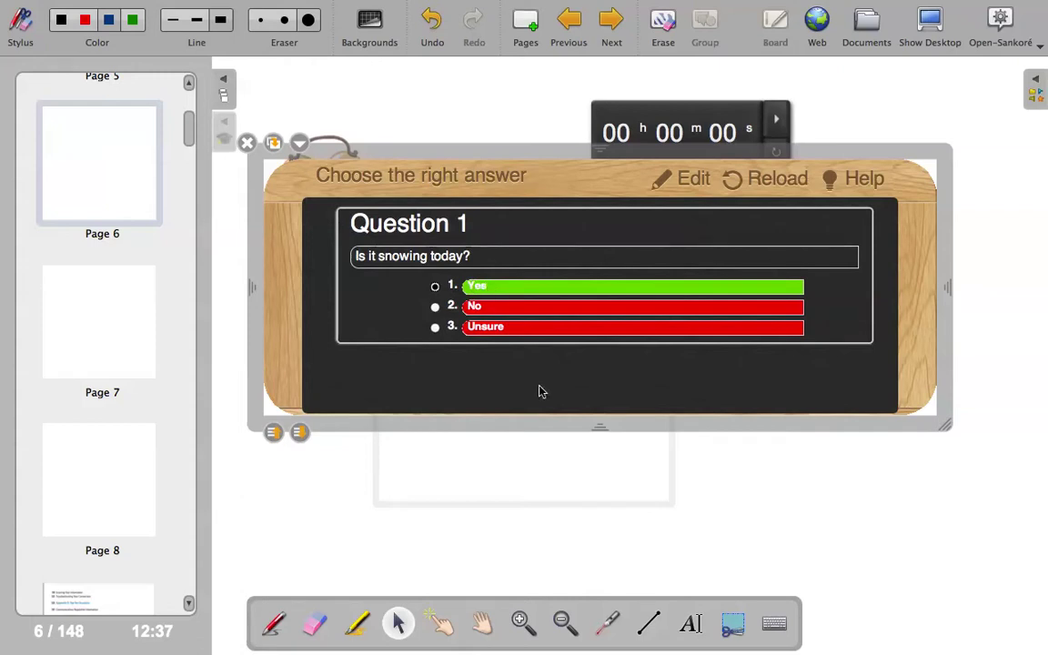
{"action": "left_click", "coordinate": [464, 480]}
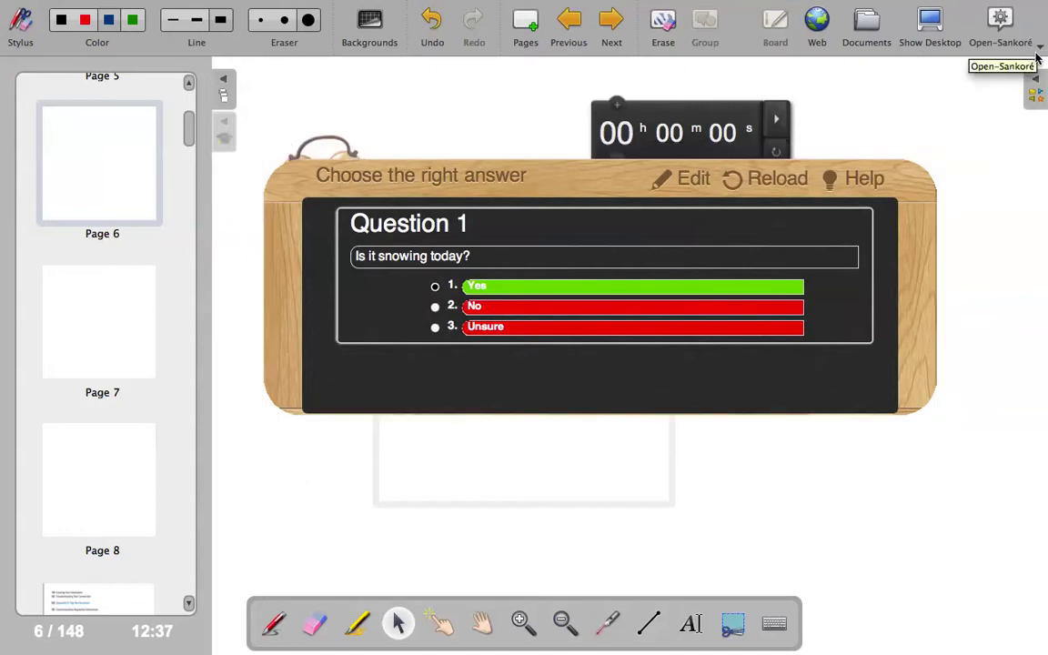
Open the library and browse the Interactivities folder.
{"action": "left_click", "coordinate": [1036, 91]}
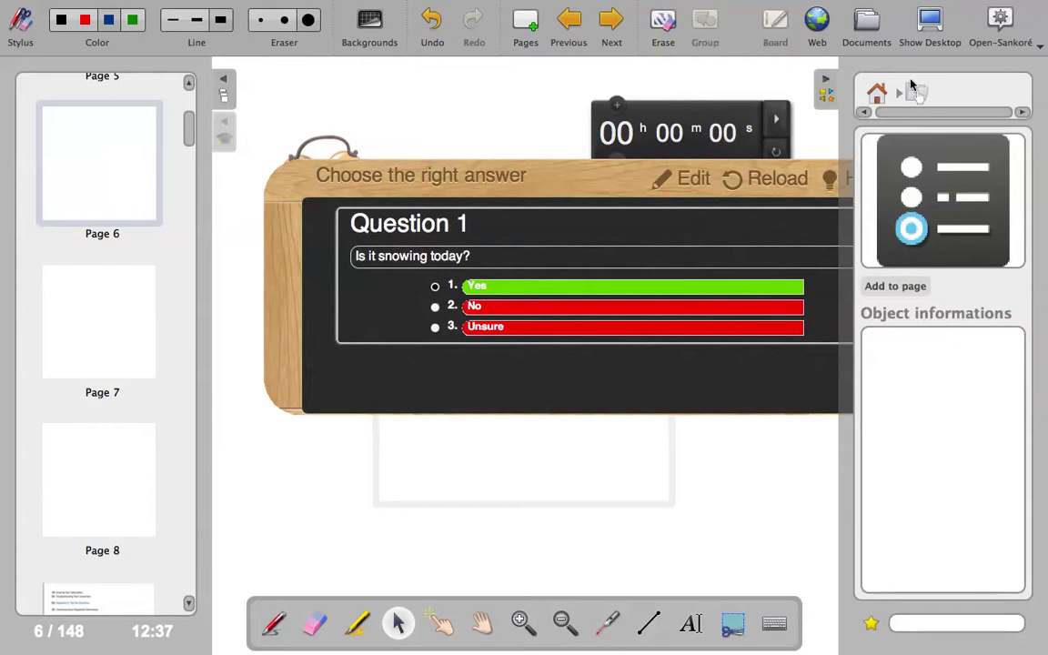
{"action": "left_click", "coordinate": [876, 93]}
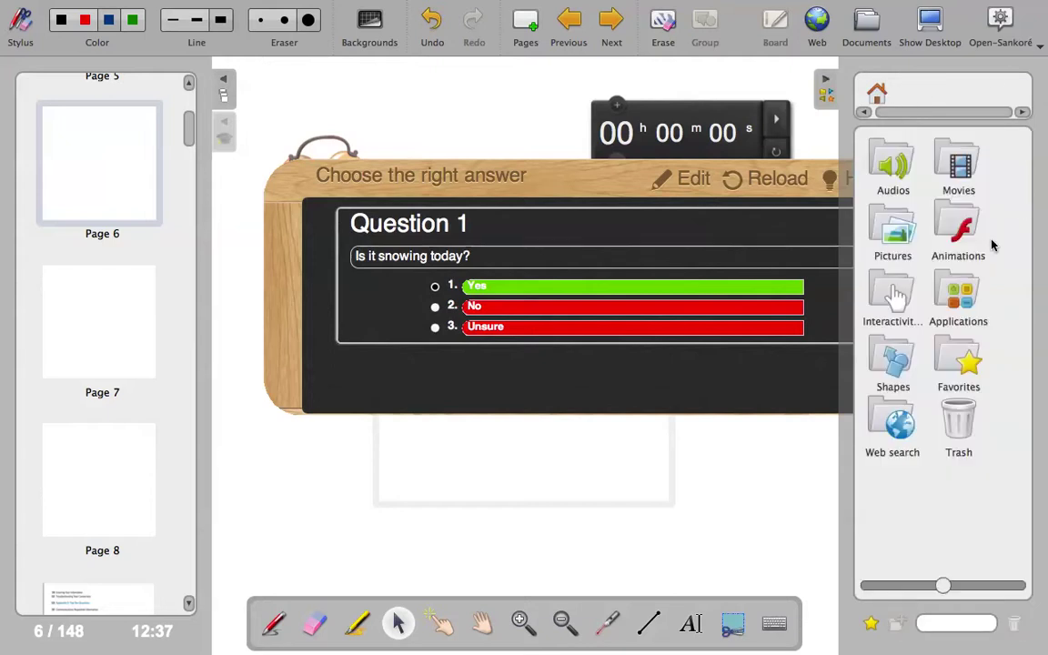
{"action": "left_click", "coordinate": [893, 300]}
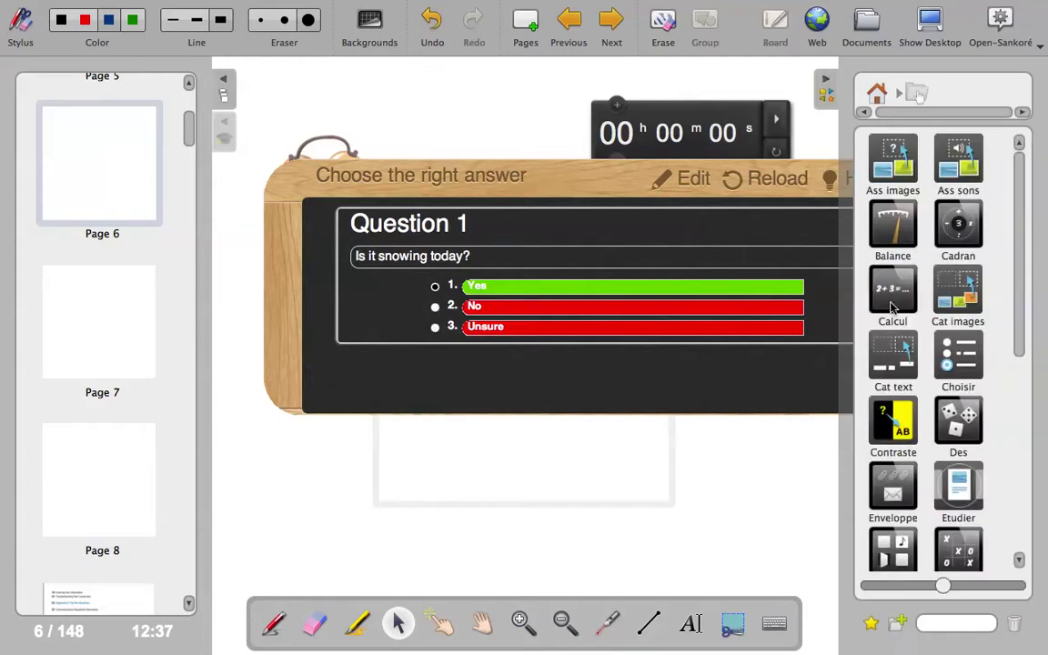
{"action": "scroll", "coordinate": [1020, 223], "scroll_direction": "down", "scroll_amount": 4}
{"action": "scroll", "coordinate": [1021, 223], "scroll_direction": "down", "scroll_amount": 3}
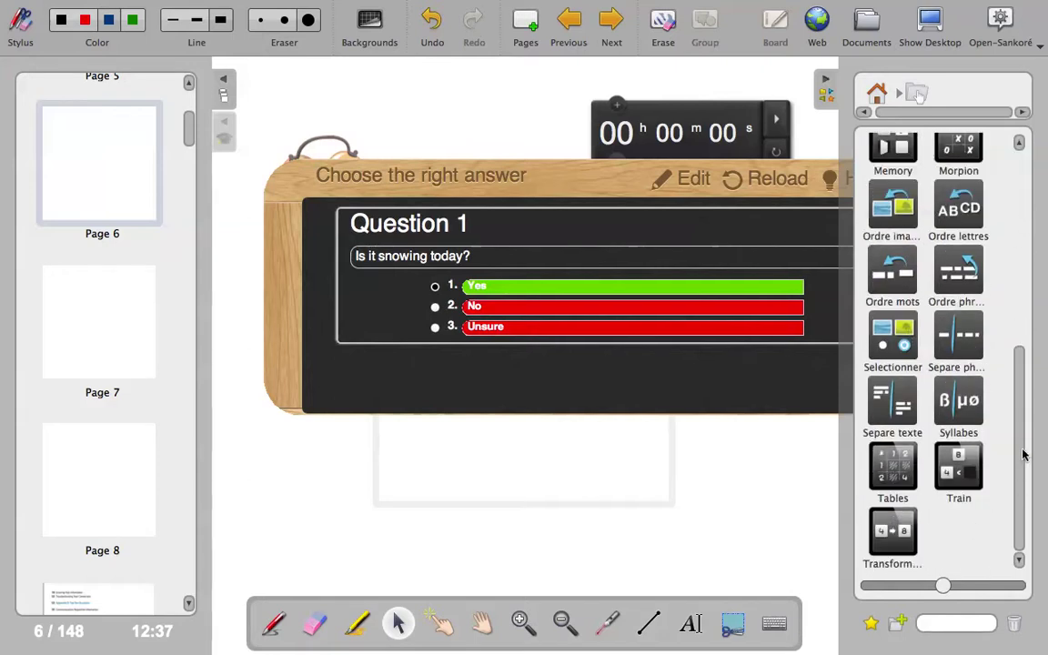
{"action": "scroll", "coordinate": [1021, 423], "scroll_direction": "up", "scroll_amount": 2}
{"action": "scroll", "coordinate": [1022, 419], "scroll_direction": "up", "scroll_amount": 1}
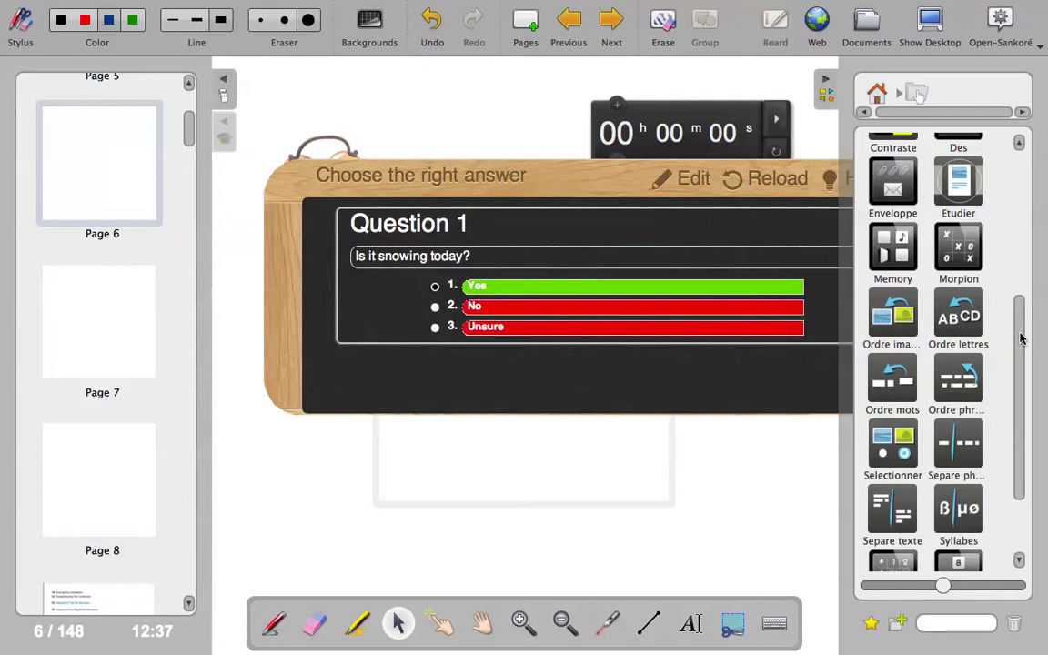
{"action": "left_click_drag", "start_coordinate": [1022, 338], "coordinate": [1024, 173]}
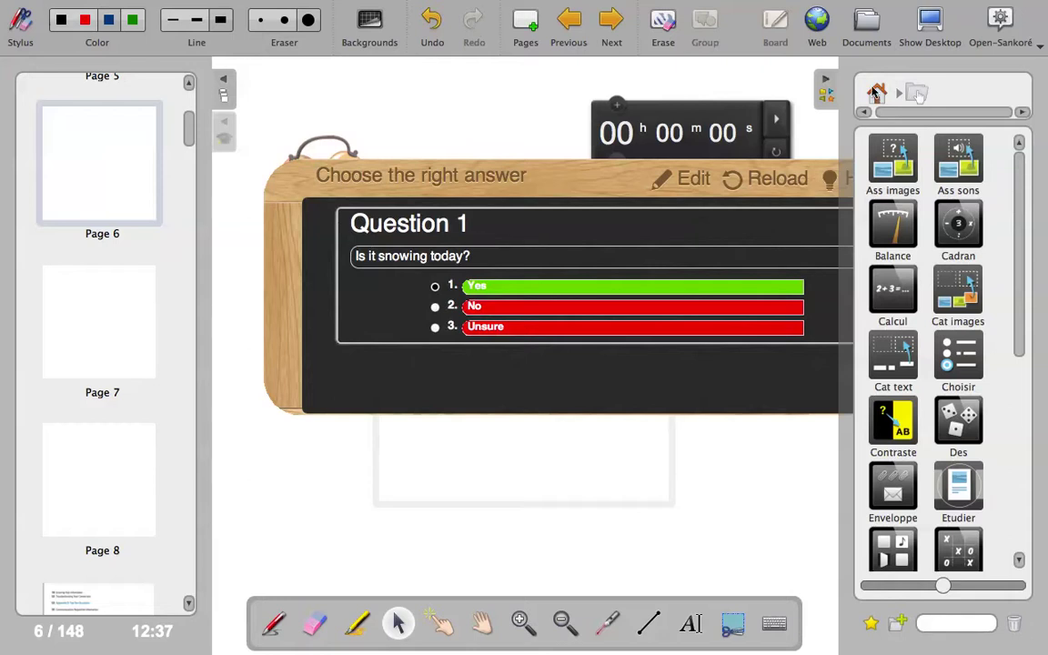
Return the library to its main folders, move the quiz down to uncover the alarm clock, and open the application menu.
{"action": "left_click", "coordinate": [875, 92]}
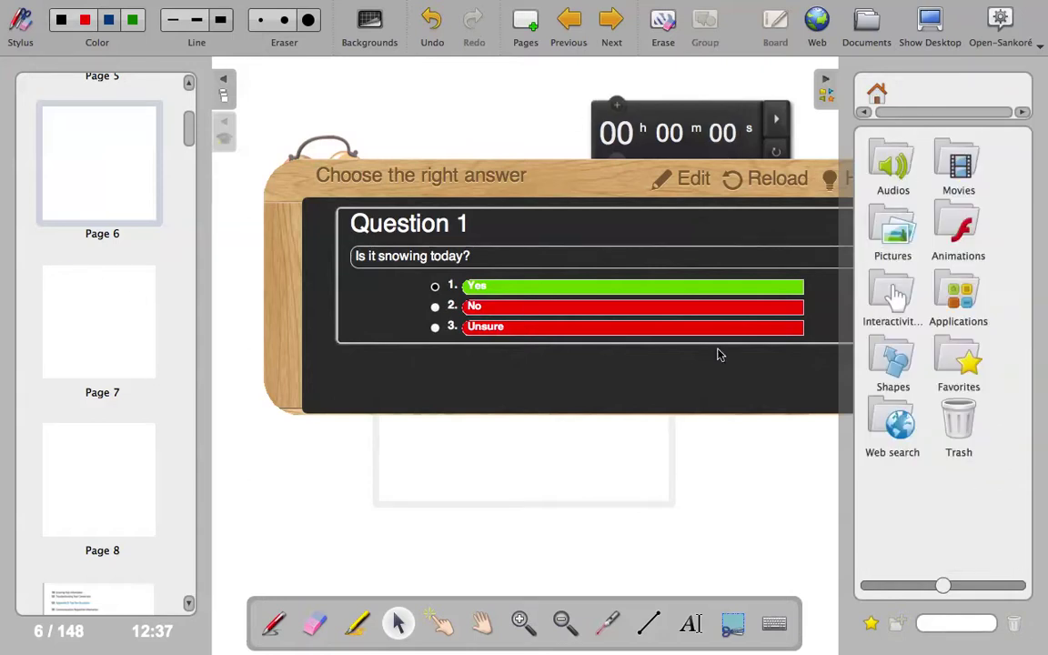
{"action": "left_click_drag", "start_coordinate": [592, 175], "coordinate": [591, 273]}
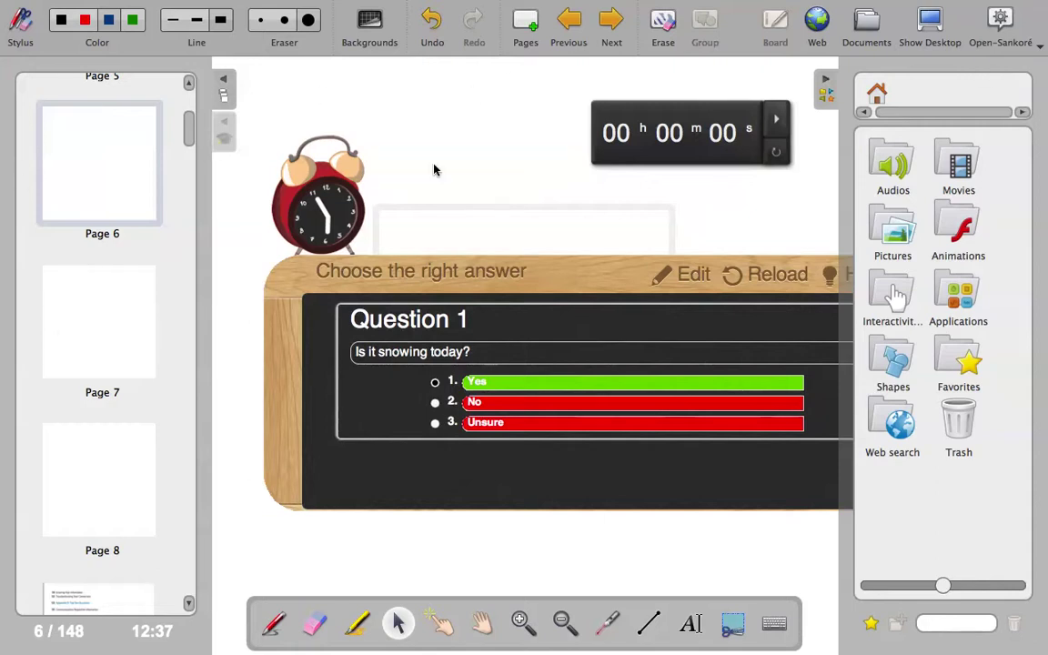
{"action": "left_click", "coordinate": [1040, 48]}
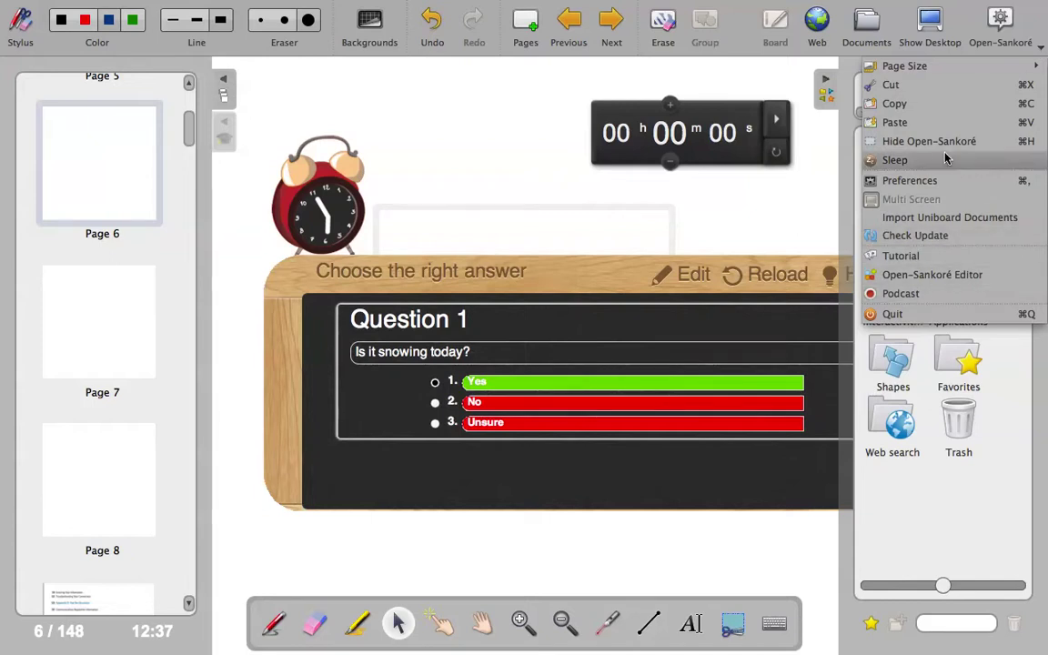
Start a podcast, float the recorder above the page, and set Built-in Input audio at Full size.
{"action": "left_click", "coordinate": [901, 294]}
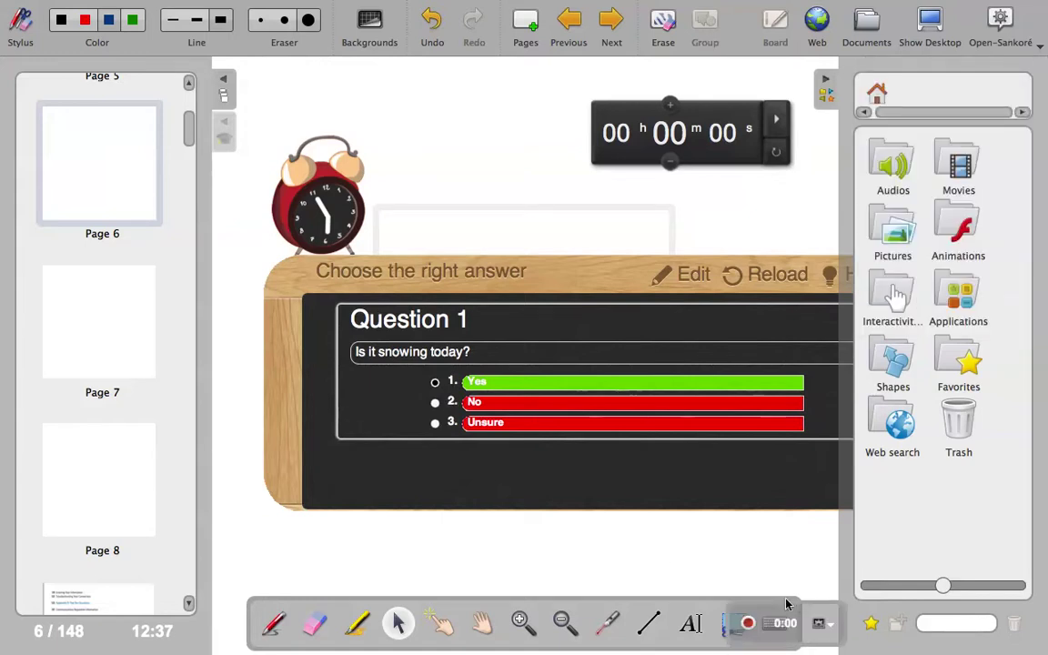
{"action": "left_click_drag", "start_coordinate": [817, 615], "coordinate": [532, 174]}
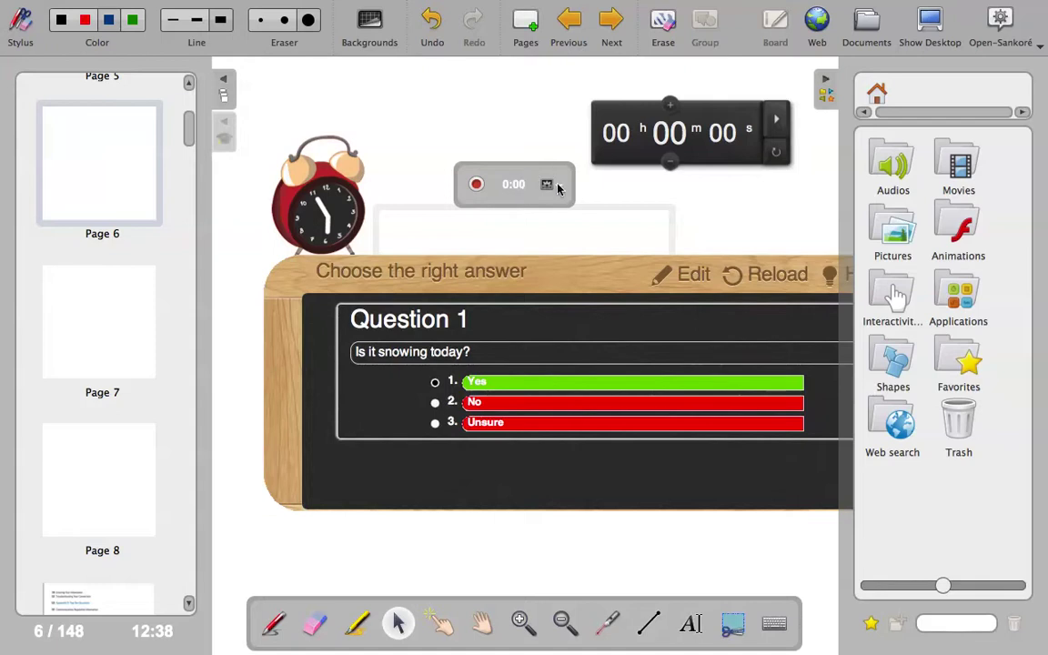
{"action": "left_click", "coordinate": [560, 186]}
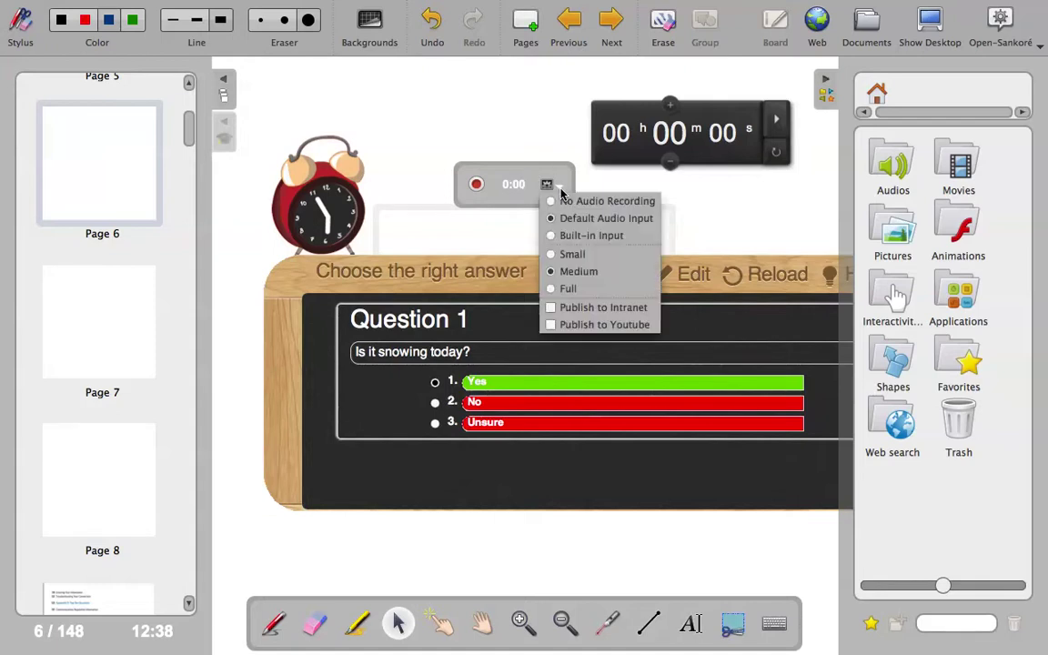
{"action": "left_click", "coordinate": [615, 238]}
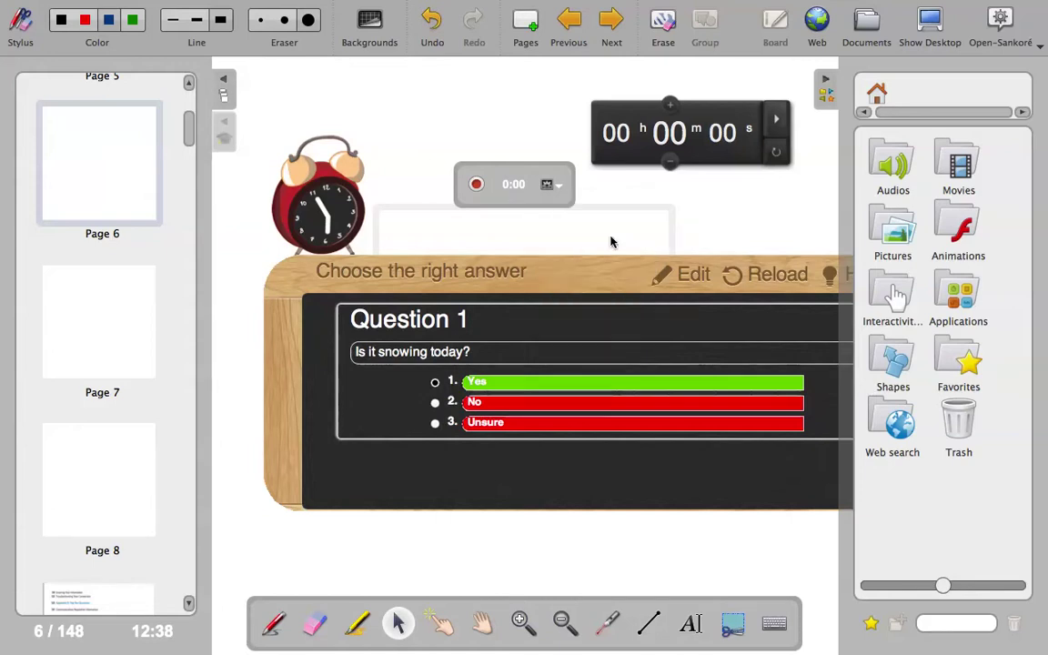
{"action": "left_click", "coordinate": [558, 187]}
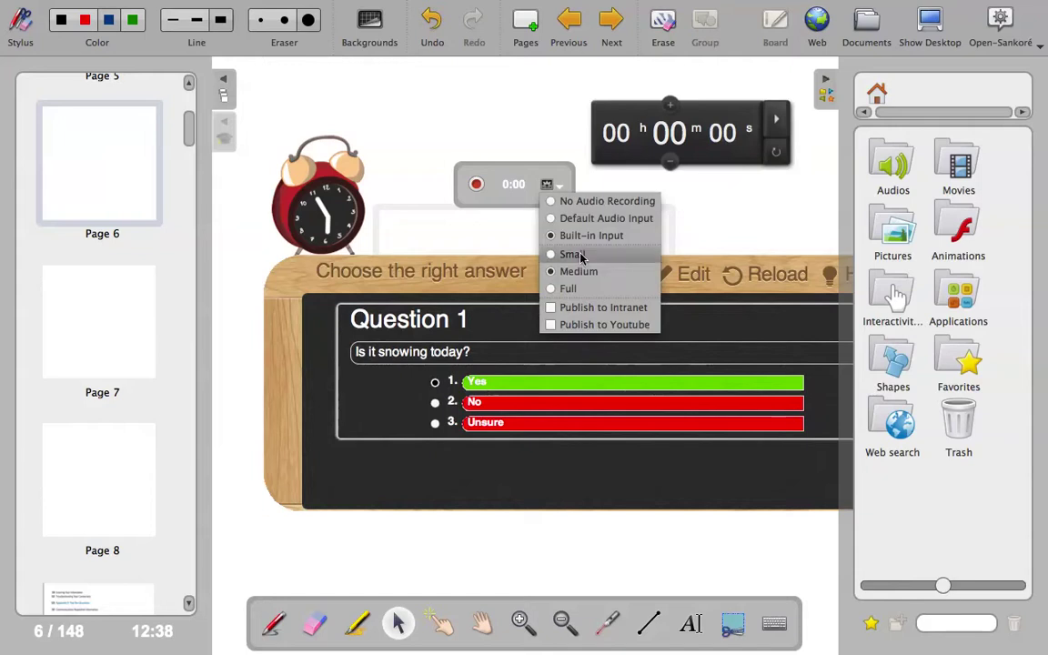
{"action": "left_click", "coordinate": [592, 290]}
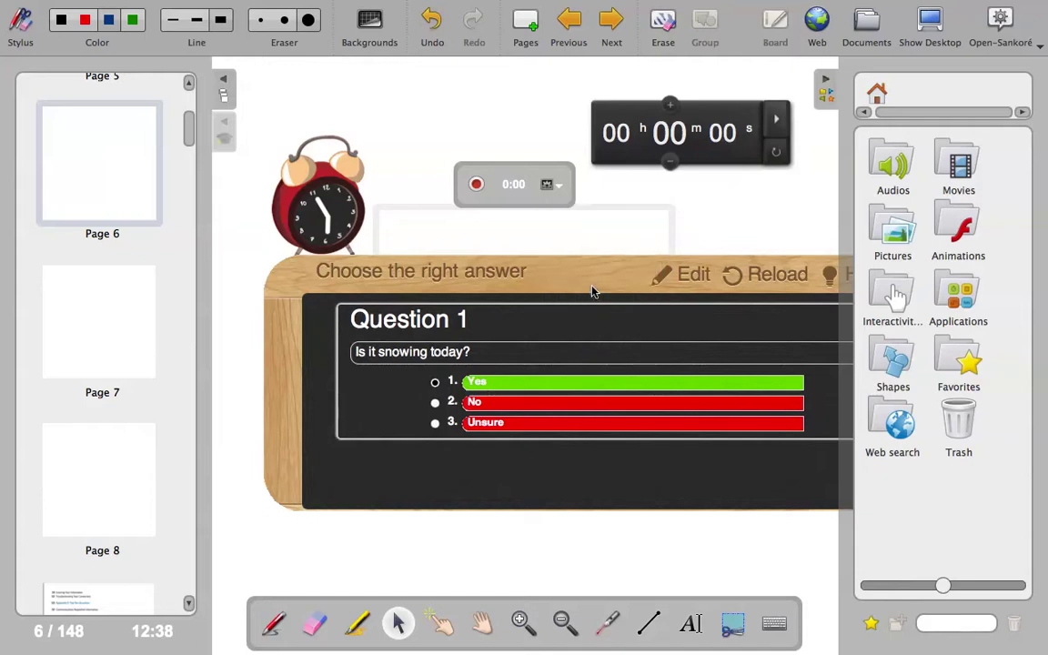
{"action": "left_click", "coordinate": [558, 185]}
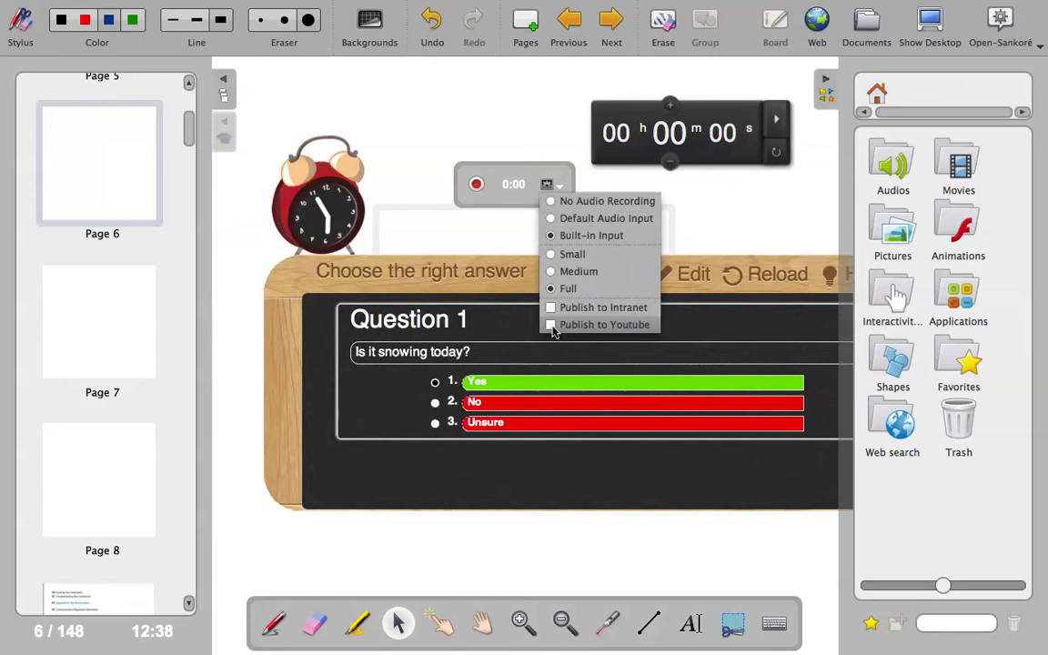
{"action": "left_click", "coordinate": [719, 205]}
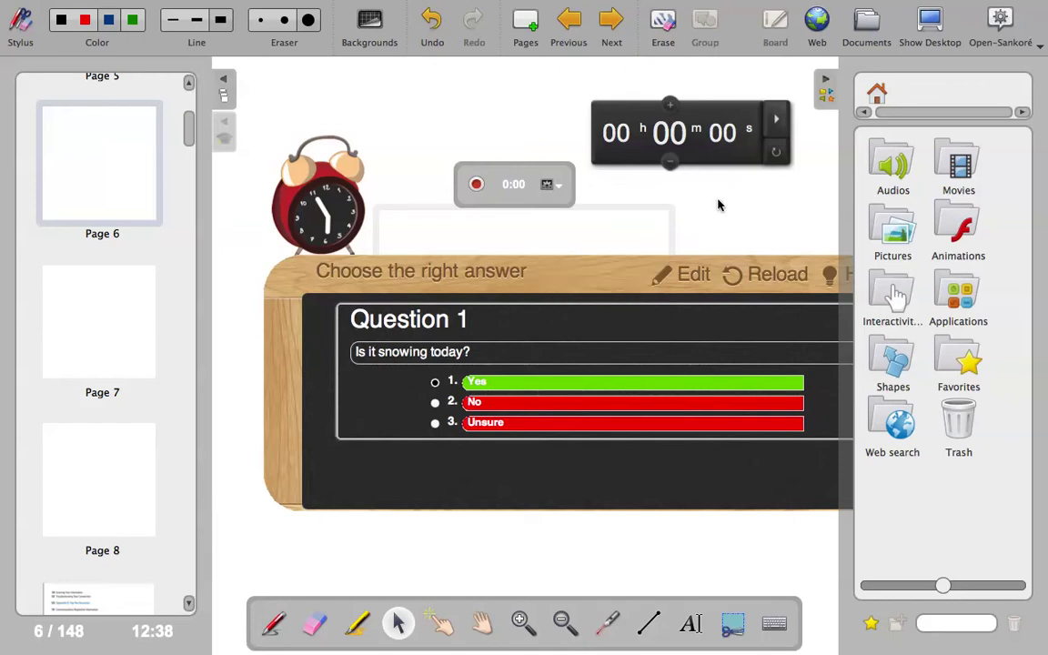
Start recording and run a 3-second countdown on the timer.
{"action": "left_click", "coordinate": [477, 186]}
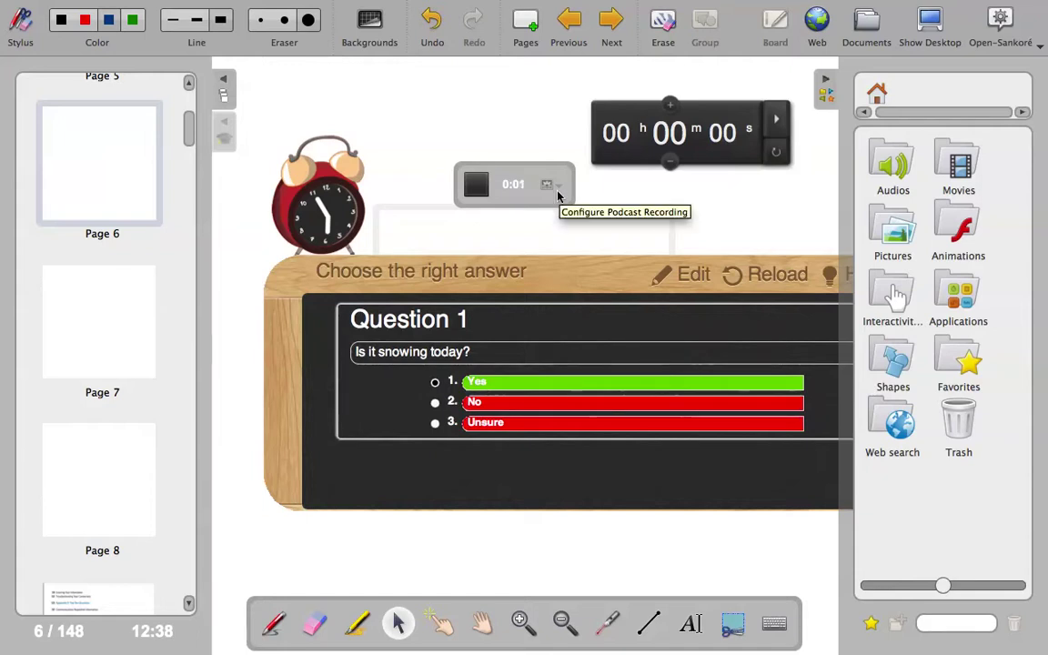
{"action": "left_click", "coordinate": [725, 110]}
{"action": "left_click", "coordinate": [723, 110]}
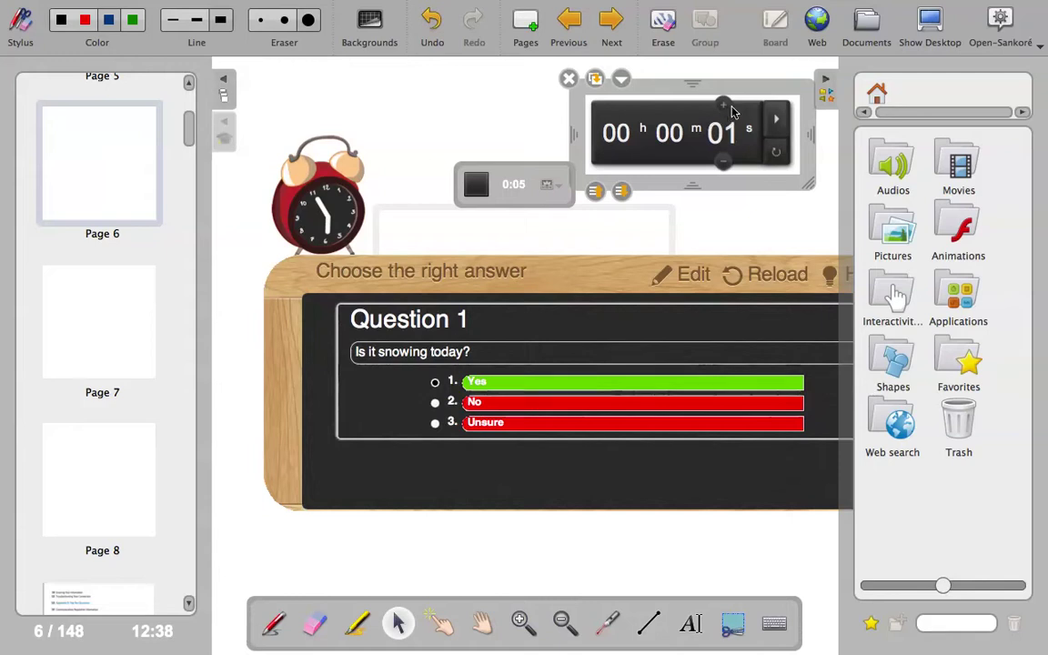
{"action": "left_click", "coordinate": [721, 109]}
{"action": "left_click", "coordinate": [721, 109]}
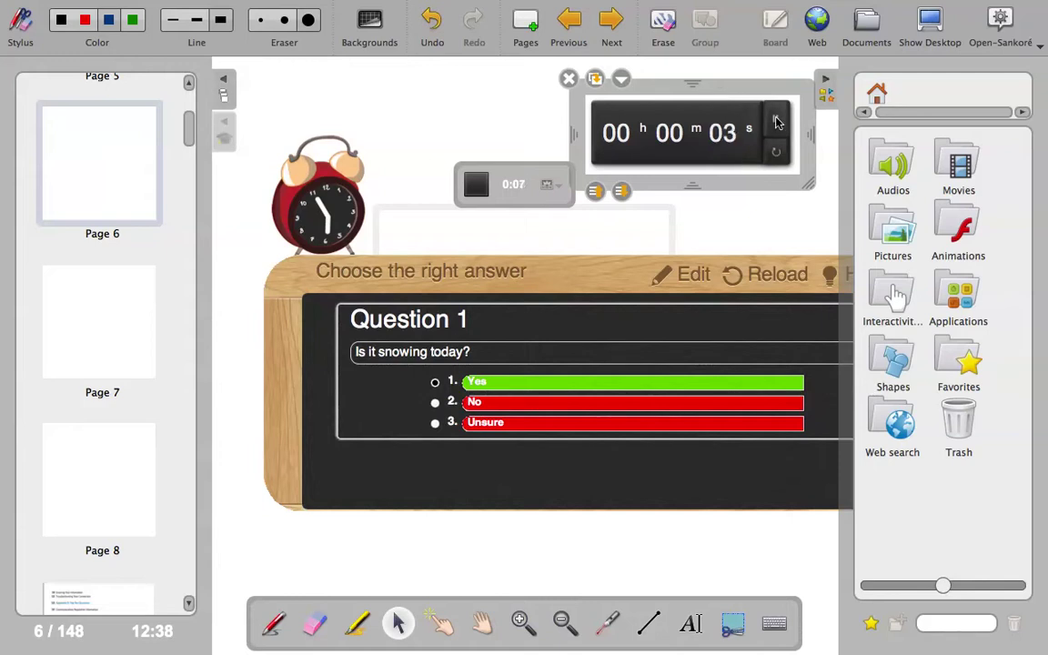
{"action": "left_click", "coordinate": [778, 123]}
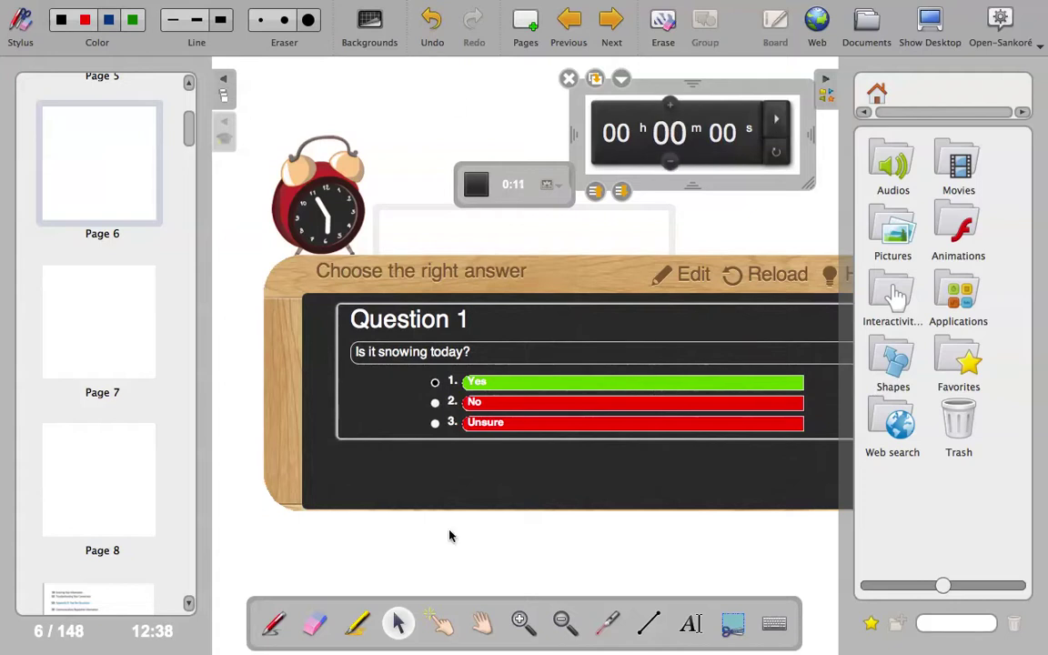
Nudge the quiz slightly down and left, then stop the recording at 0:16.
{"action": "left_click_drag", "start_coordinate": [561, 286], "coordinate": [533, 308]}
{"action": "left_click", "coordinate": [723, 133]}
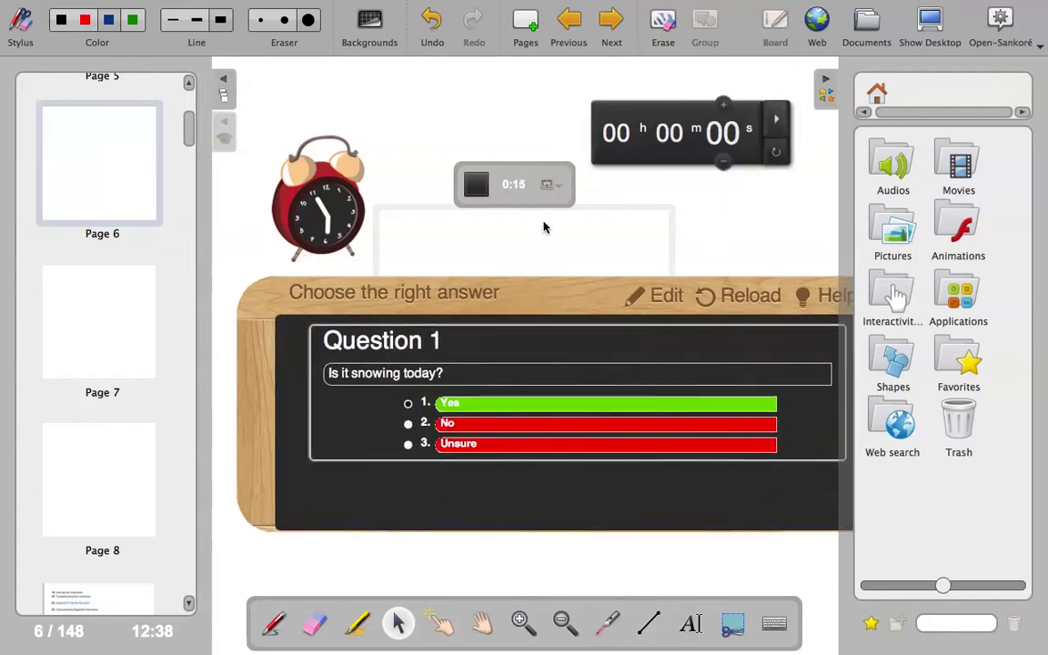
{"action": "left_click", "coordinate": [479, 185]}
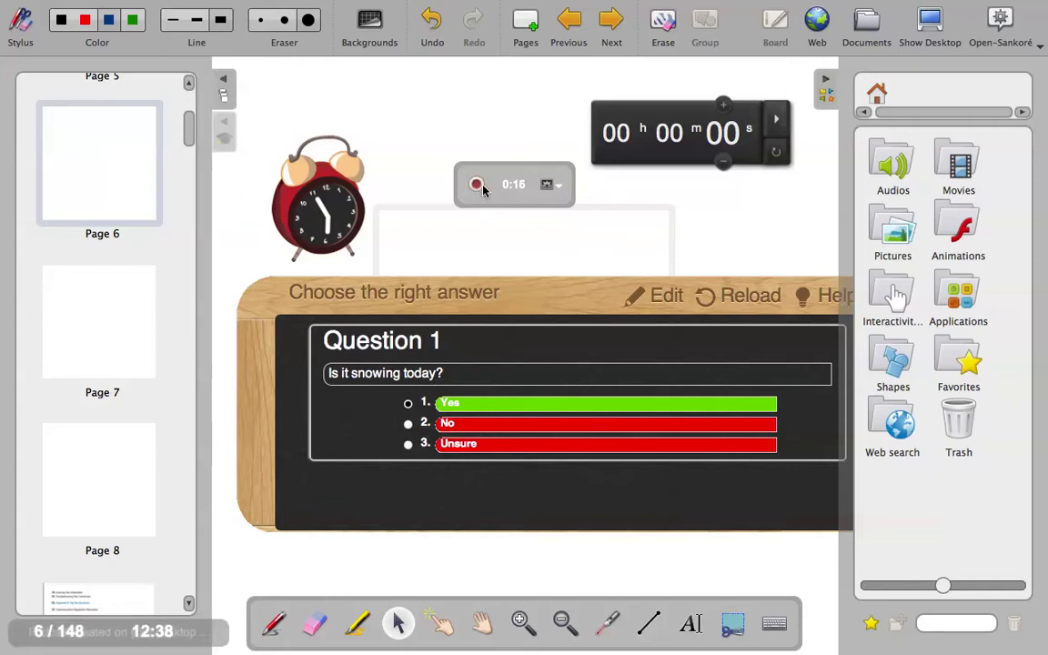
{"action": "left_click", "coordinate": [560, 185]}
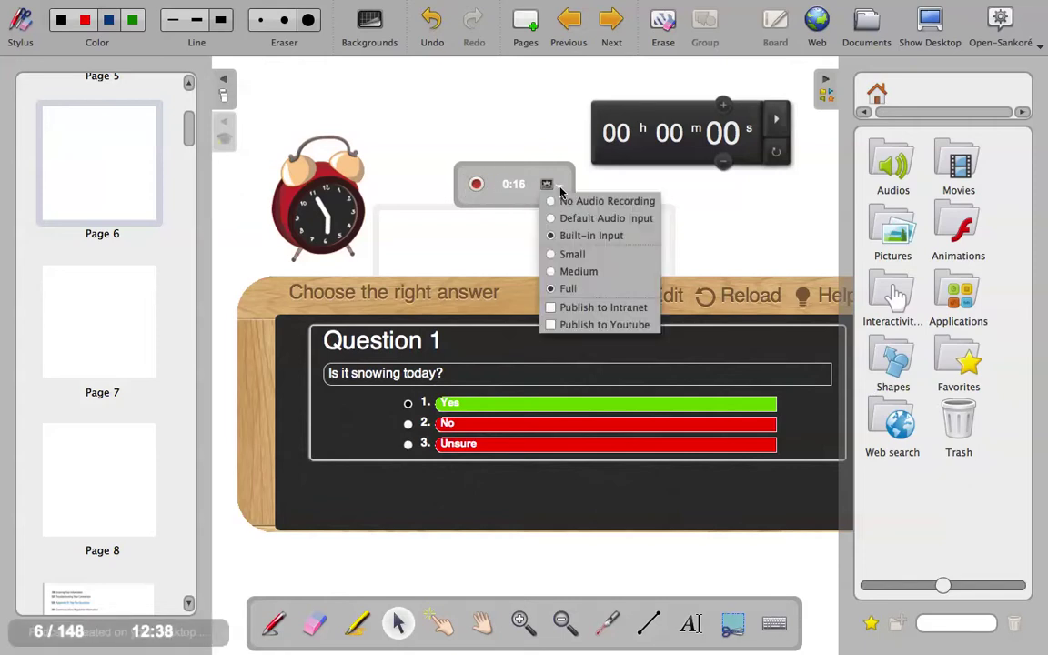
{"action": "left_click", "coordinate": [696, 201]}
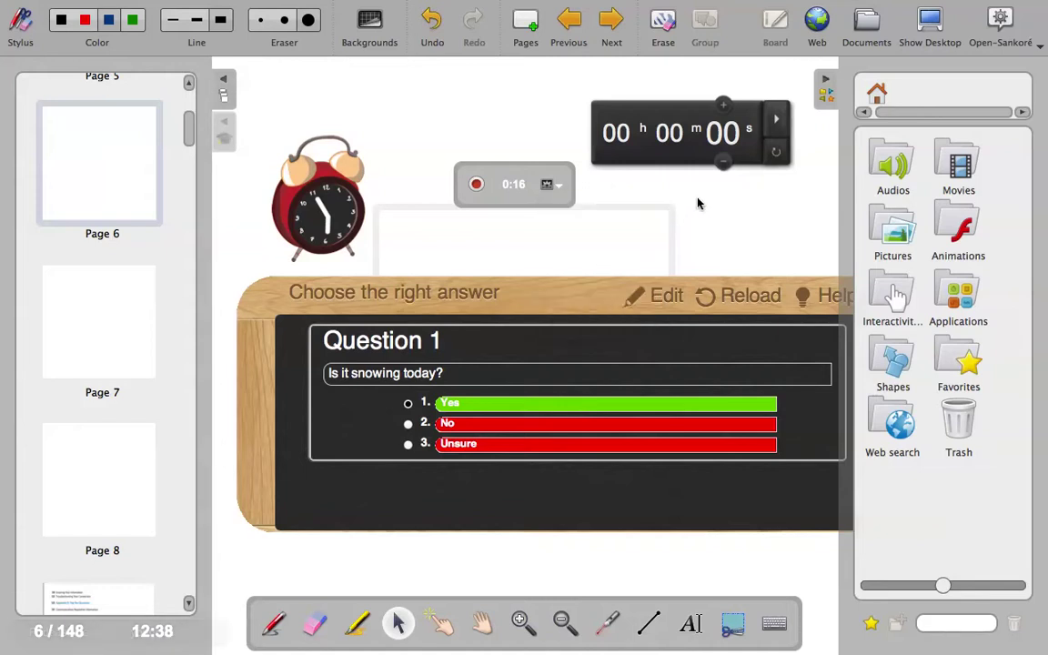
Hide Open-Sankoré to reveal the desktop with Sankore Cast.mov.
{"action": "left_click", "coordinate": [1037, 47]}
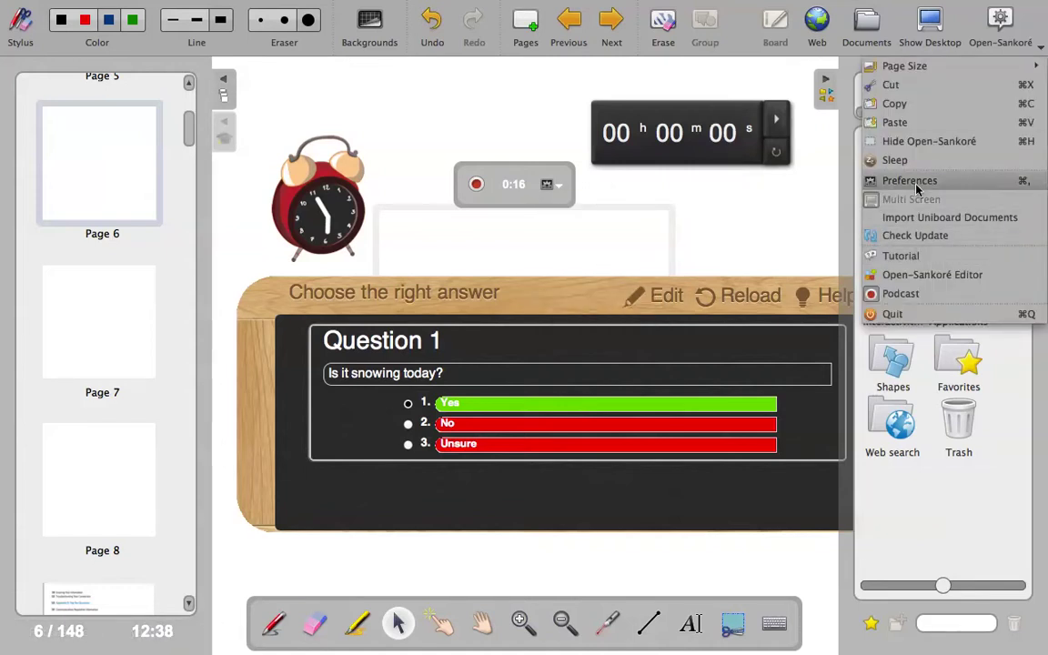
{"action": "left_click", "coordinate": [941, 143]}
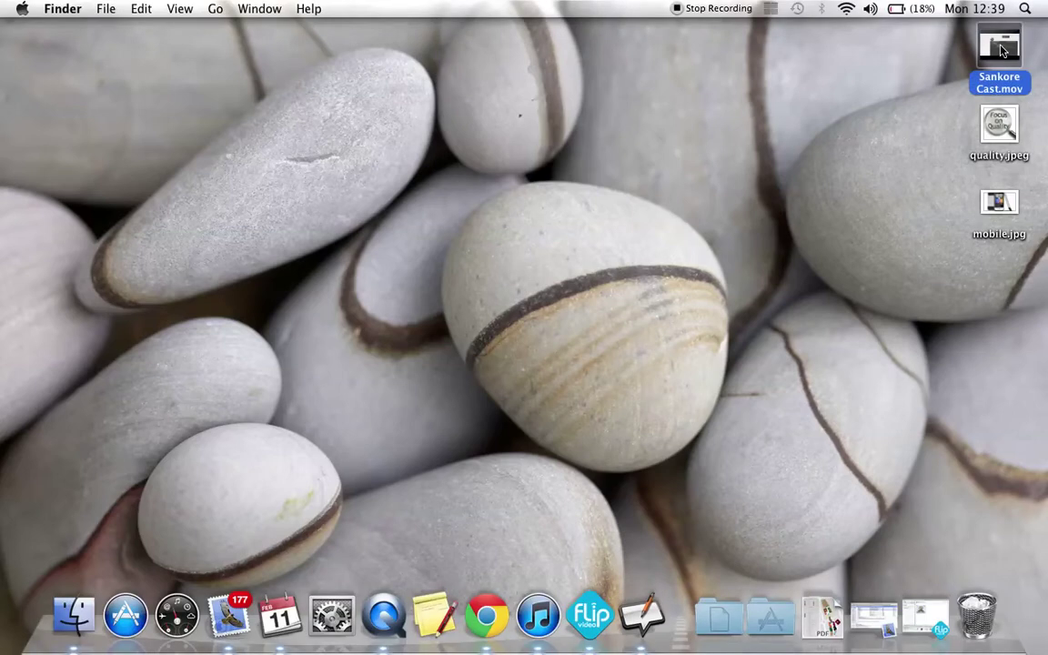
Play Sankore Cast.mov in QuickTime Player, pause it, then minimize the video window.
{"action": "double_click", "coordinate": [1001, 50]}
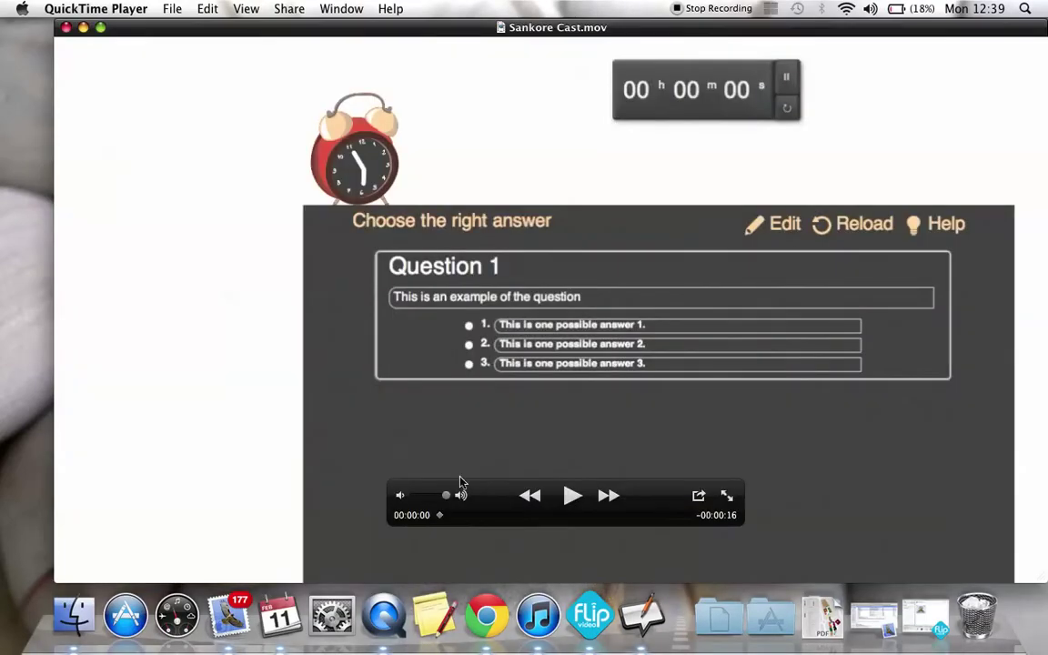
{"action": "left_click", "coordinate": [568, 500]}
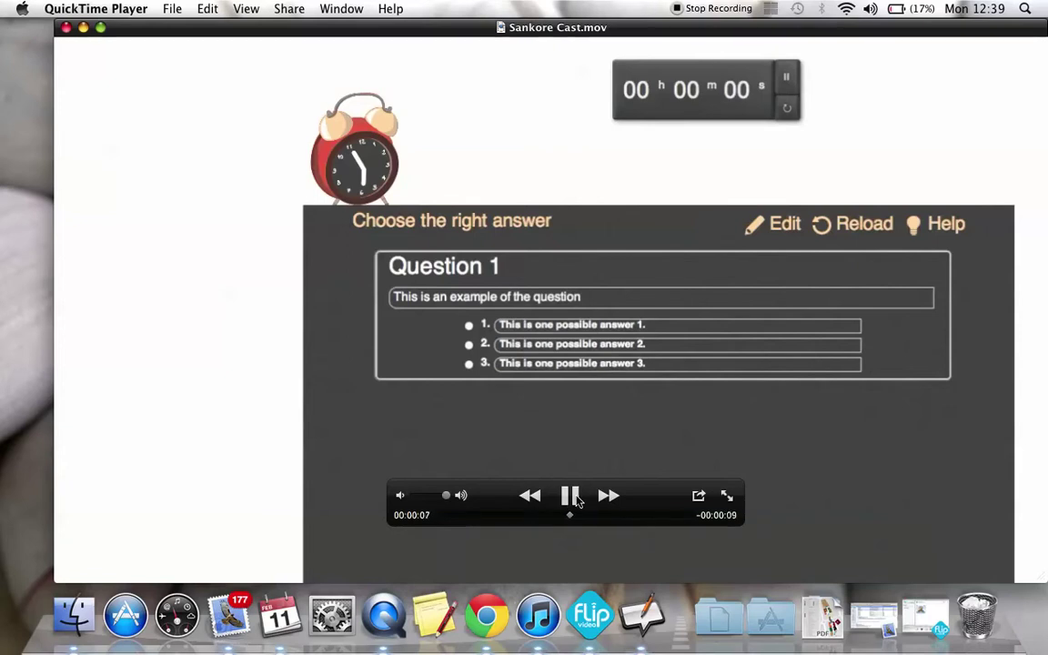
{"action": "left_click", "coordinate": [573, 496]}
{"action": "left_click", "coordinate": [83, 27]}
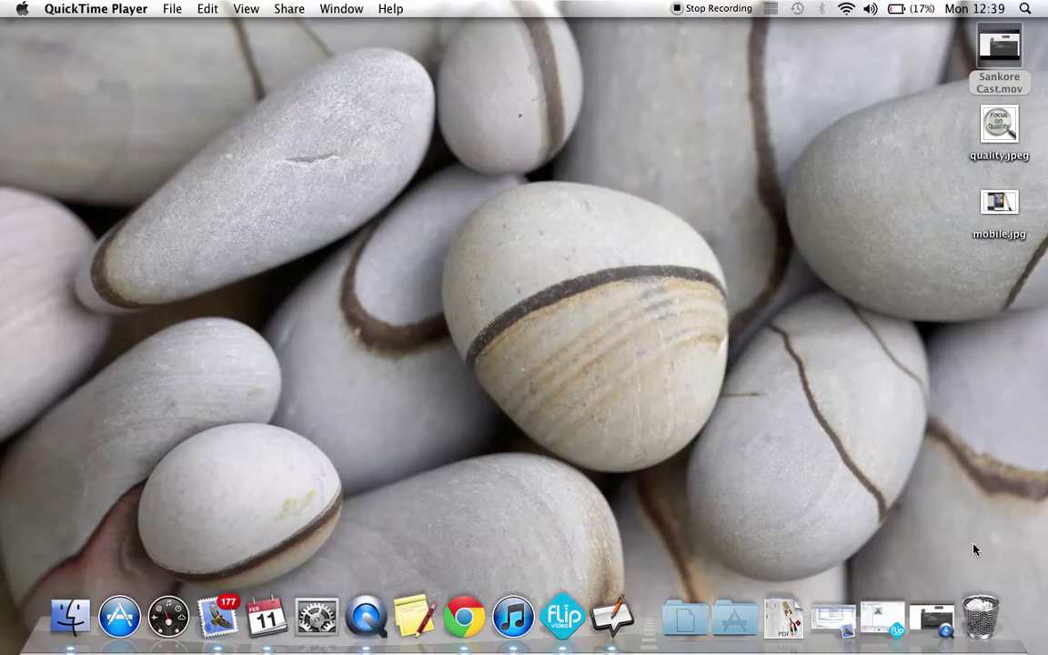
Return to Open-Sankoré from the Dock, showing page 6, after opening and dismissing its application menu.
{"action": "left_click", "coordinate": [612, 618]}
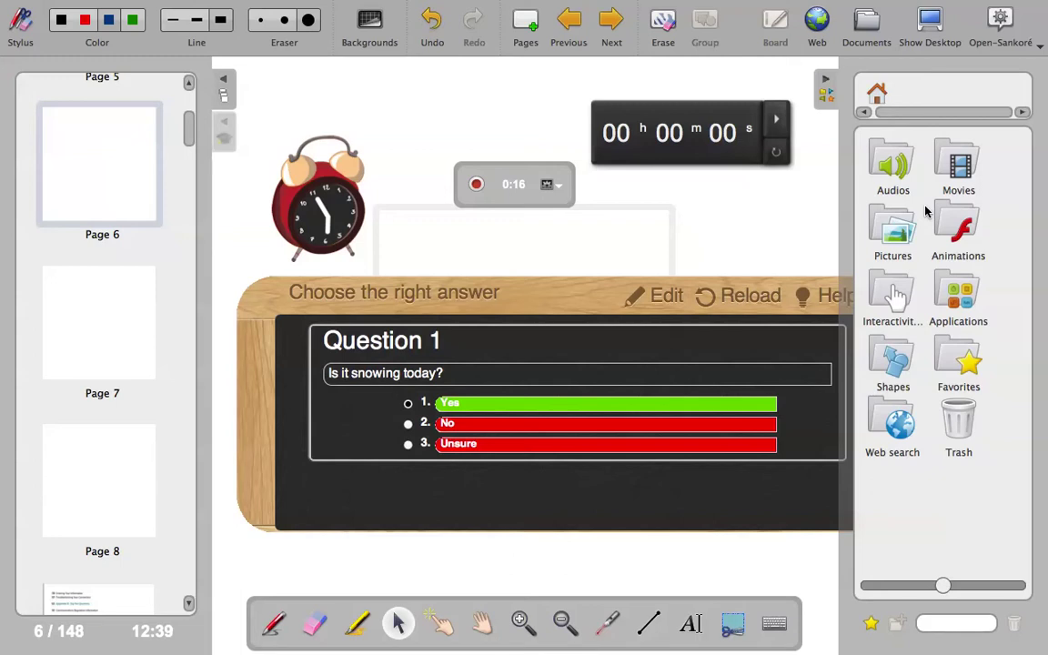
{"action": "left_click", "coordinate": [1043, 52]}
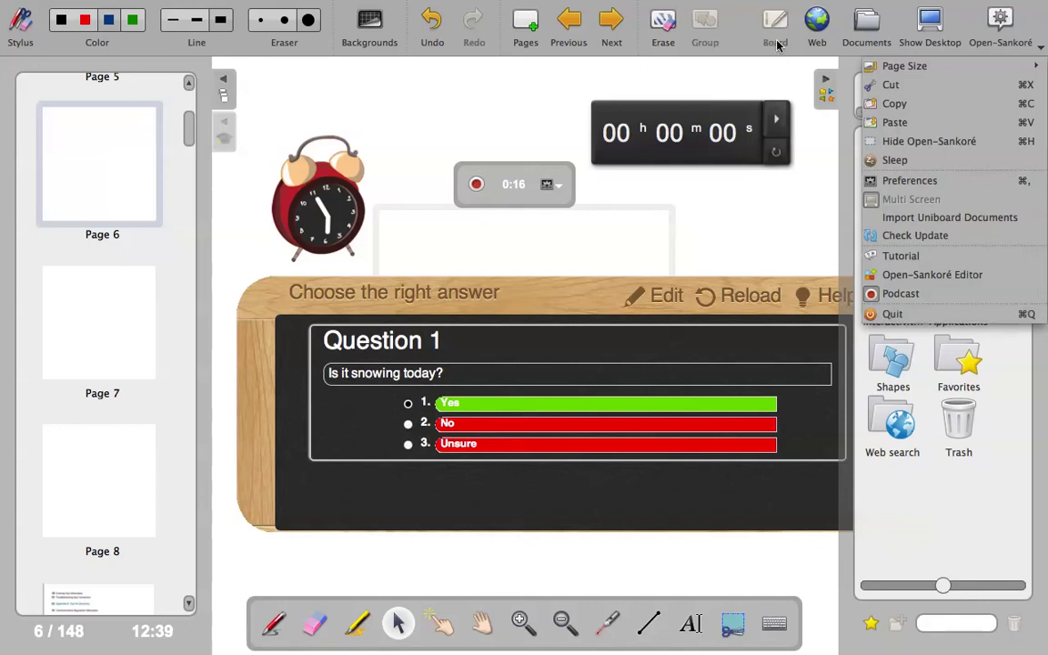
{"action": "left_click", "coordinate": [740, 222]}
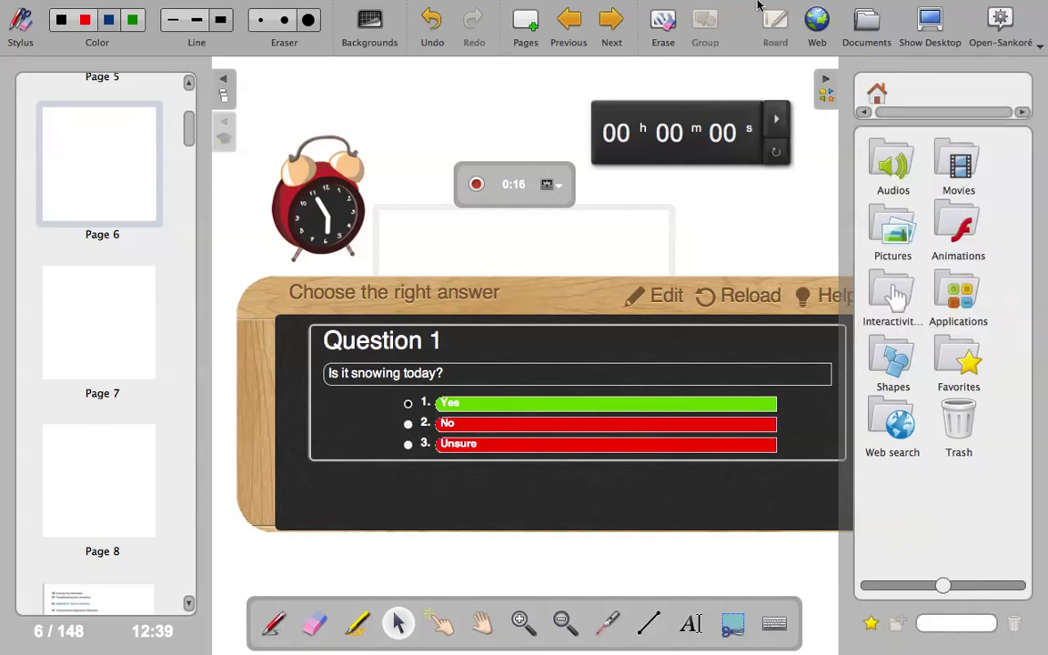